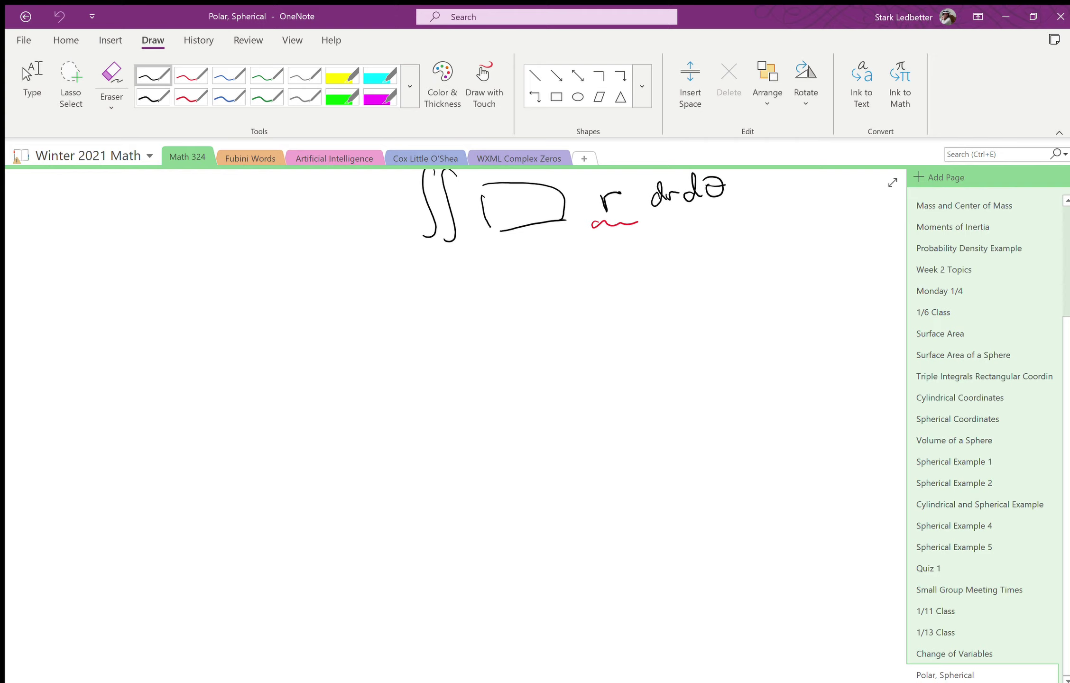
- Handwrite the heading "Jacobian" below the polar integral with the mapping (x, y, z) → (u, v, w) beneath it
mouse_move(51, 310)
left_mouse_down()
mouse_move(60, 328)
mouse_move(129, 325)
left_mouse_up()
mouse_move(138, 317)
left_mouse_down()
mouse_move(140, 327)
mouse_move(177, 322)
left_mouse_up()
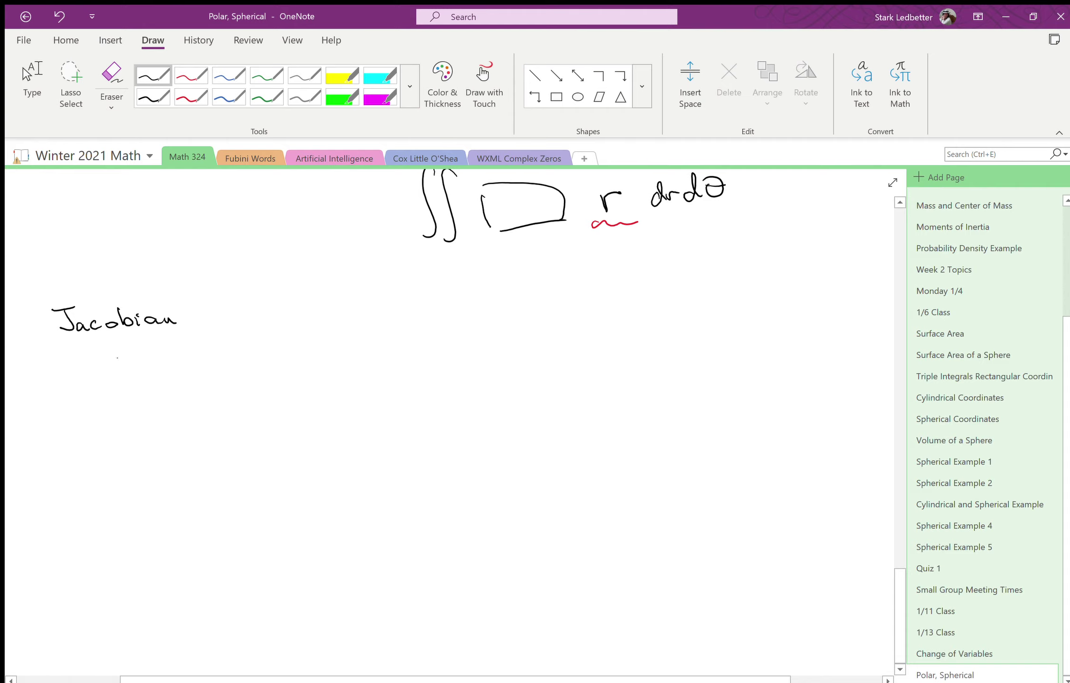
left_click_drag(118, 355, 130, 369)
mouse_move(130, 355)
left_mouse_down()
mouse_move(120, 370)
mouse_move(157, 378)
mouse_move(190, 365)
mouse_move(114, 375)
left_mouse_up()
mouse_move(189, 345)
left_mouse_down()
mouse_move(199, 368)
mouse_move(239, 354)
mouse_move(231, 362)
left_mouse_up()
mouse_move(280, 335)
left_mouse_down()
mouse_move(280, 369)
mouse_move(304, 371)
mouse_move(324, 349)
left_mouse_up()
mouse_move(334, 359)
left_mouse_down()
mouse_move(330, 368)
mouse_move(362, 348)
mouse_move(368, 366)
left_mouse_up()
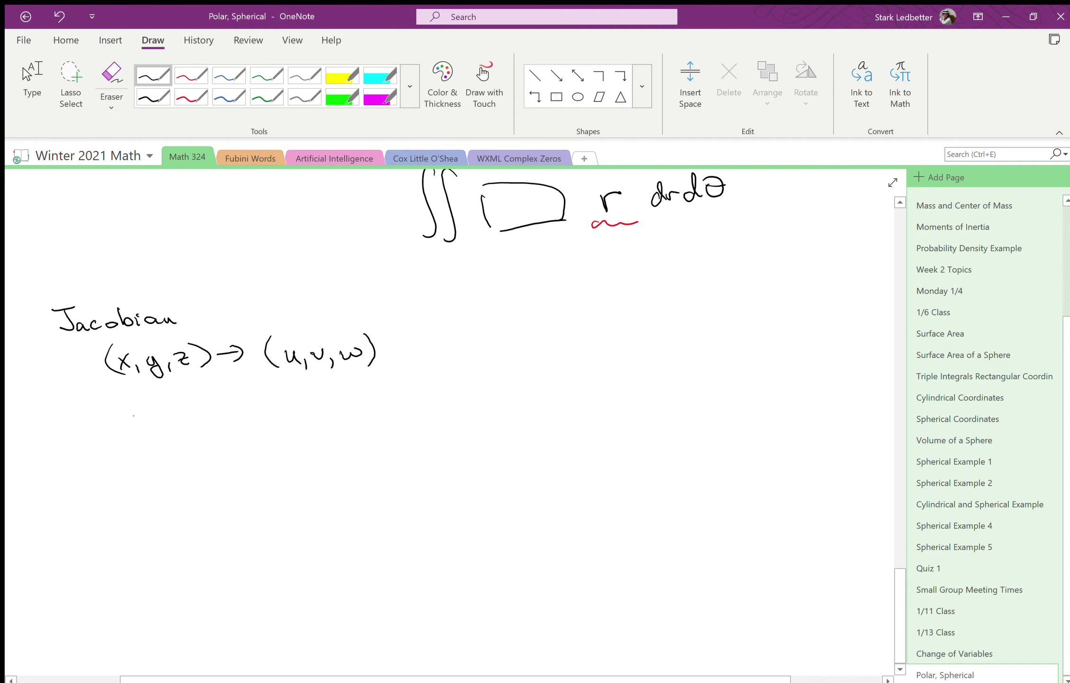
- Handwrite the equations x = x(u, v, w), y = y(u, v, w) and z = z(u, v, w) below the mapping
mouse_move(129, 413)
left_mouse_down()
mouse_move(141, 426)
mouse_move(130, 428)
left_mouse_up()
left_click_drag(149, 414, 159, 422)
left_click_drag(172, 414, 186, 426)
mouse_move(186, 412)
left_mouse_down()
mouse_move(172, 427)
mouse_move(226, 425)
left_mouse_up()
mouse_move(230, 418)
left_mouse_down()
mouse_move(228, 430)
mouse_move(249, 411)
mouse_move(247, 429)
mouse_move(282, 409)
mouse_move(286, 421)
left_mouse_up()
left_click_drag(130, 456, 141, 476)
left_click_drag(154, 461, 162, 460)
mouse_move(155, 468)
left_mouse_down()
mouse_move(184, 481)
mouse_move(242, 473)
left_mouse_up()
mouse_move(249, 450)
left_mouse_down()
mouse_move(269, 469)
mouse_move(295, 448)
left_mouse_up()
left_click_drag(298, 441, 299, 462)
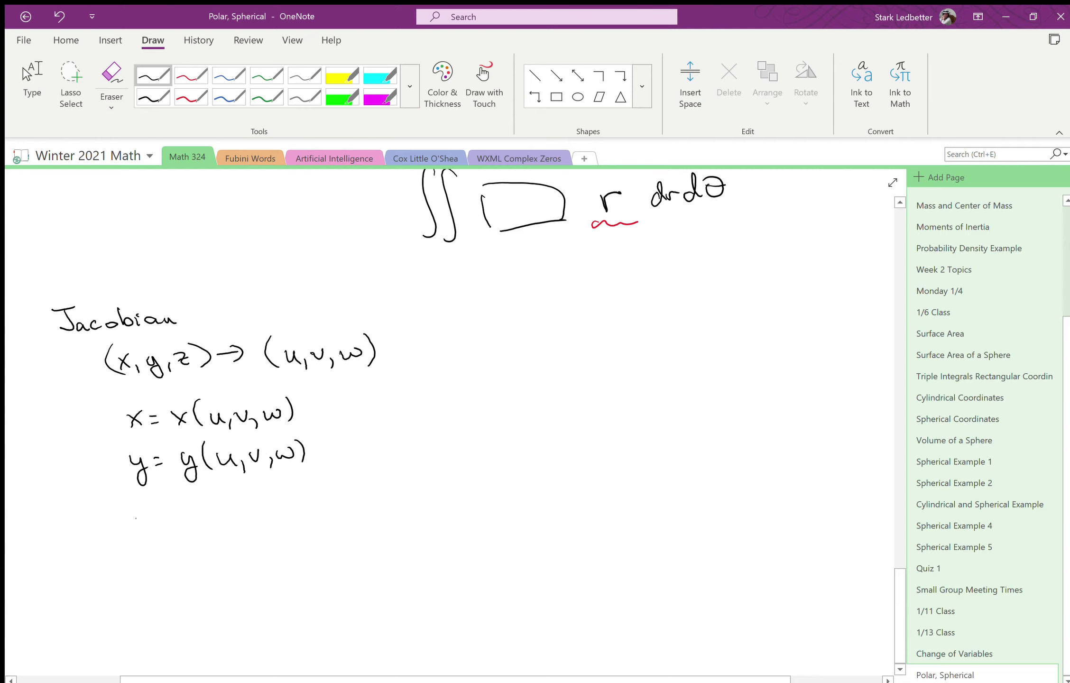
mouse_move(135, 511)
left_mouse_down()
mouse_move(151, 526)
mouse_move(164, 514)
left_mouse_up()
left_click_drag(155, 521, 238, 511)
mouse_move(247, 515)
left_mouse_down()
mouse_move(244, 527)
mouse_move(265, 502)
mouse_move(270, 524)
mouse_move(304, 503)
mouse_move(304, 521)
left_mouse_up()
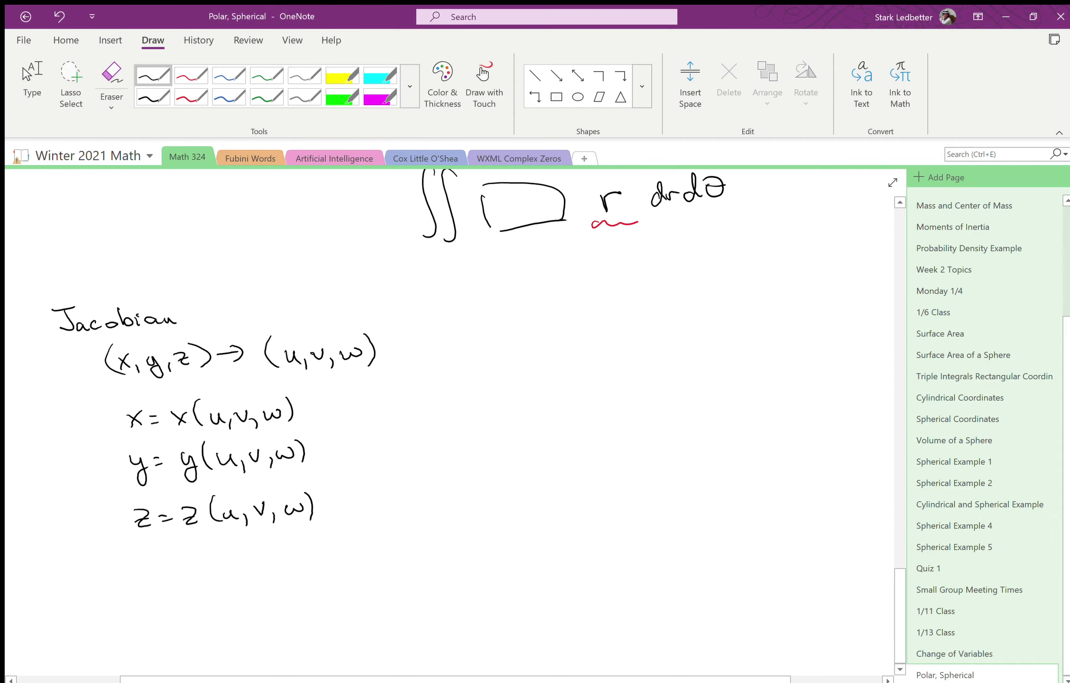
scroll(446, 417, "down", 1)
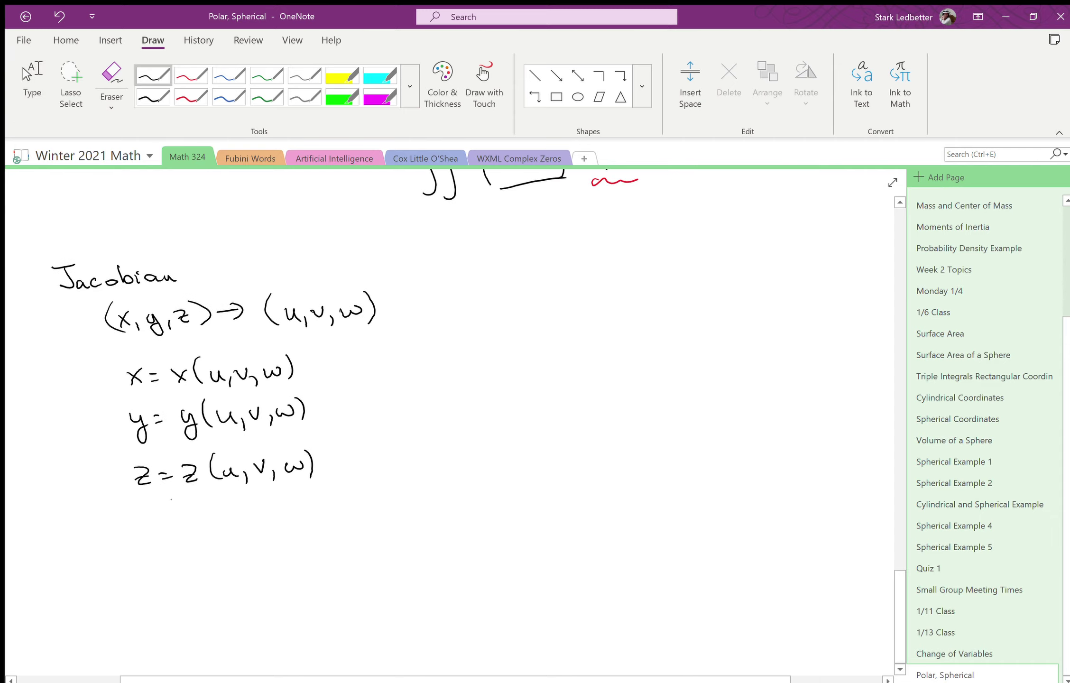
mouse_move(140, 503)
left_mouse_down()
mouse_move(212, 501)
mouse_move(207, 518)
left_mouse_up()
left_click_drag(152, 538, 150, 563)
left_click_drag(155, 552, 321, 536)
left_click_drag(323, 532, 332, 531)
mouse_move(323, 539)
left_mouse_down()
mouse_move(356, 543)
mouse_move(354, 533)
left_mouse_up()
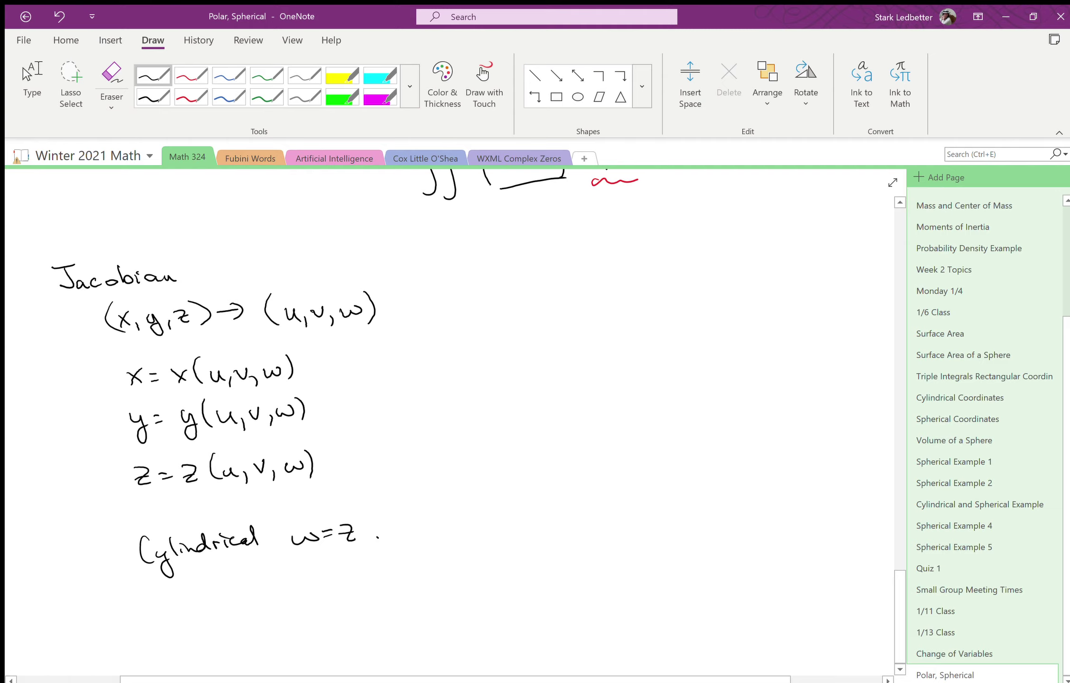
mouse_move(127, 560)
left_mouse_down()
mouse_move(324, 534)
mouse_move(286, 548)
left_mouse_up()
- Handwrite the heading "Spherical Coordinates" below the three equations with (ρ, φ, θ) beneath it
scroll(449, 422, "down", 1)
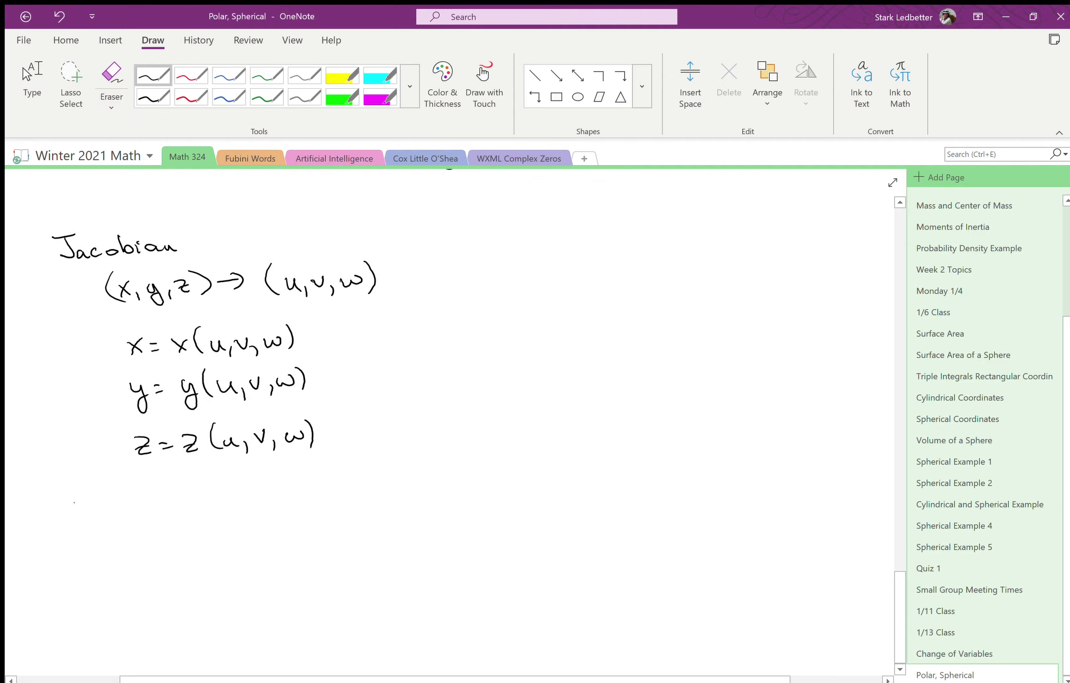
mouse_move(71, 507)
left_mouse_down()
mouse_move(56, 531)
mouse_move(152, 513)
mouse_move(205, 519)
mouse_move(252, 504)
mouse_move(265, 515)
left_mouse_up()
left_click_drag(271, 503, 294, 503)
left_click_drag(288, 498, 300, 496)
mouse_move(293, 486)
left_mouse_down()
mouse_move(296, 508)
mouse_move(323, 511)
left_mouse_up()
mouse_move(134, 551)
left_mouse_down()
mouse_move(130, 579)
mouse_move(138, 560)
left_mouse_up()
mouse_move(155, 571)
left_mouse_down()
mouse_move(153, 584)
mouse_move(184, 550)
left_mouse_up()
mouse_move(177, 542)
left_mouse_down()
mouse_move(181, 575)
mouse_move(209, 544)
mouse_move(223, 575)
left_mouse_up()
left_click(248, 564)
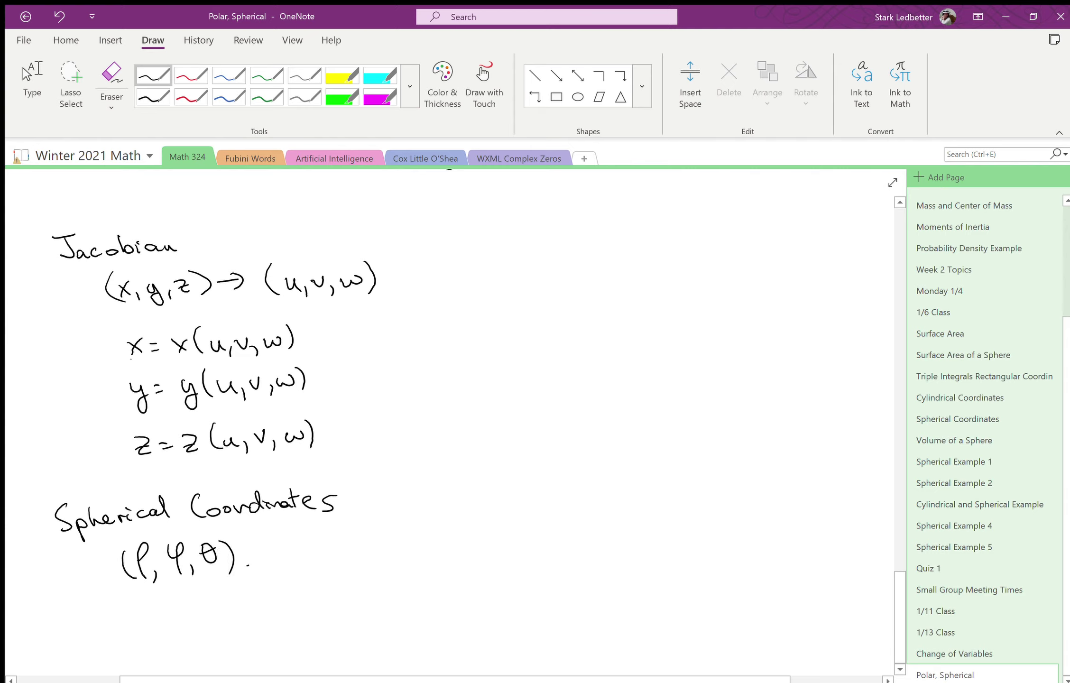
left_click_drag(123, 364, 142, 362)
mouse_move(124, 409)
left_mouse_down()
mouse_move(139, 408)
mouse_move(133, 363)
mouse_move(139, 409)
left_mouse_up()
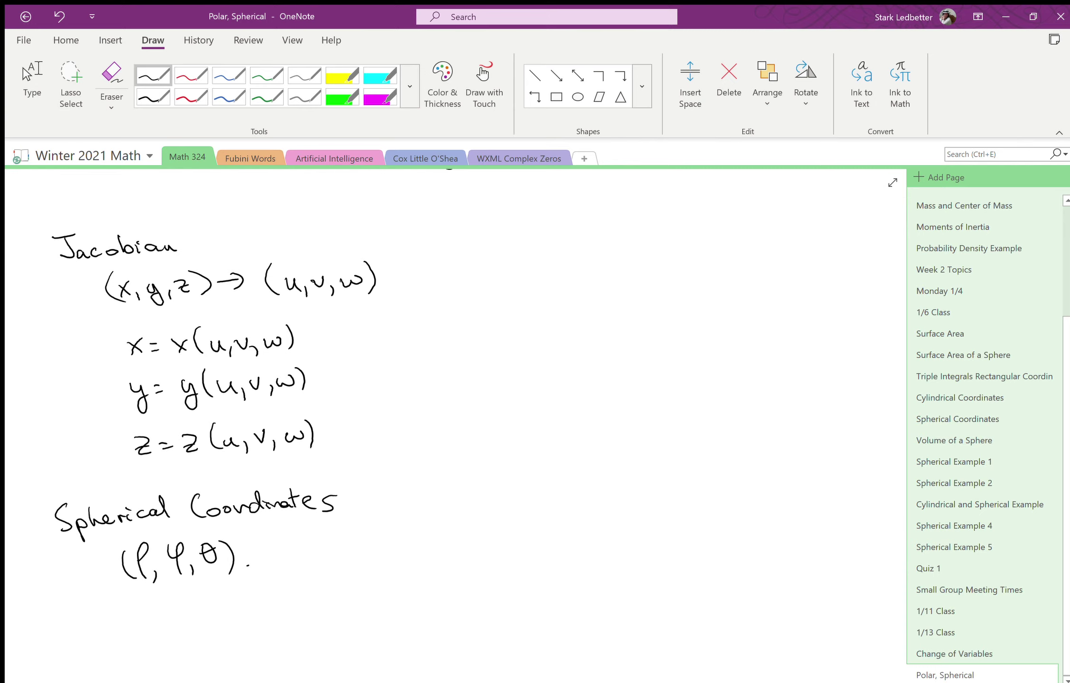
- Handwrite the factor ρ² sin φ below the spherical coordinate triple
scroll(456, 427, "down", 2)
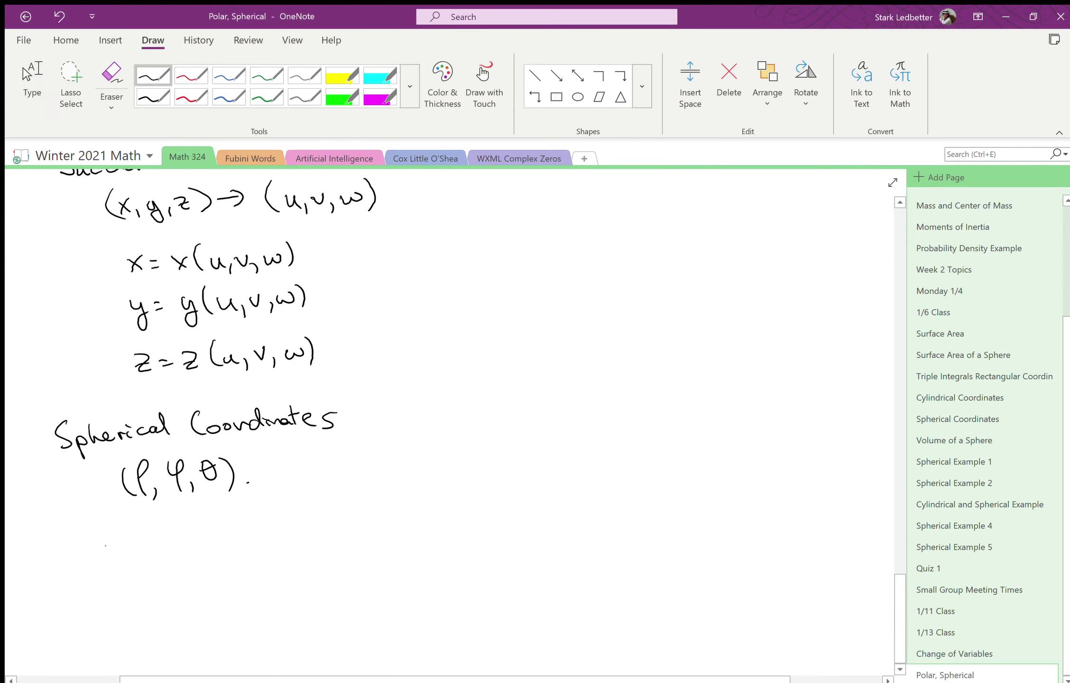
left_click_drag(112, 580, 109, 554)
mouse_move(122, 536)
left_mouse_down()
mouse_move(133, 565)
mouse_move(183, 565)
left_mouse_up()
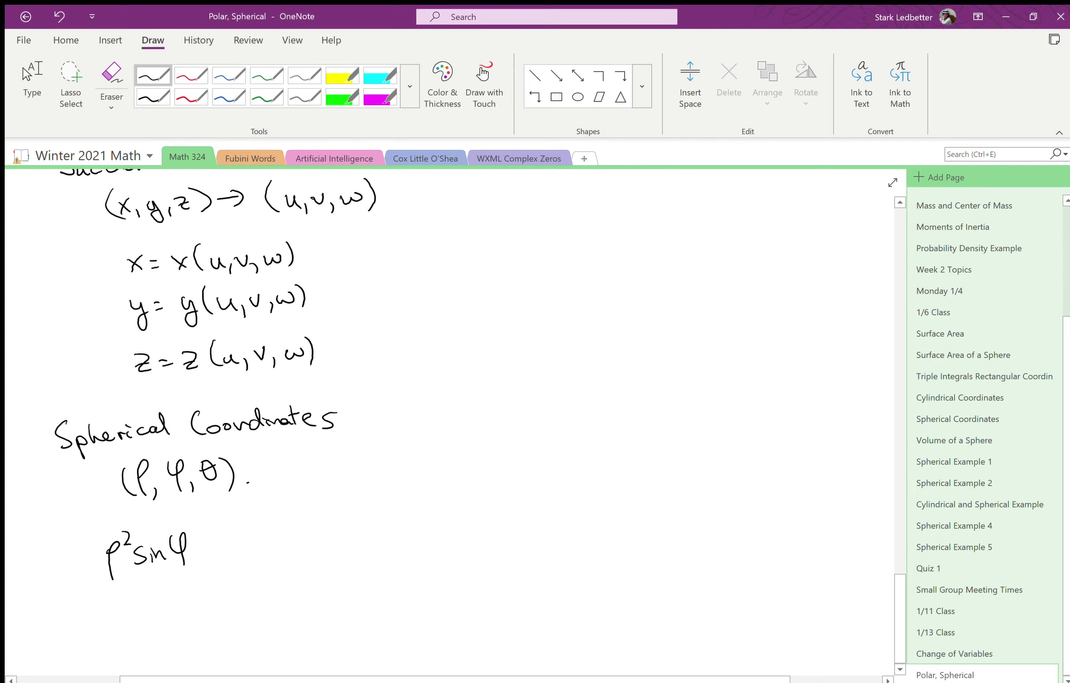
- Draw a pair of large square brackets for a matrix in the blank space beside the Jacobian mapping and equations
scroll(456, 427, "up", 2)
scroll(455, 427, "right", 2)
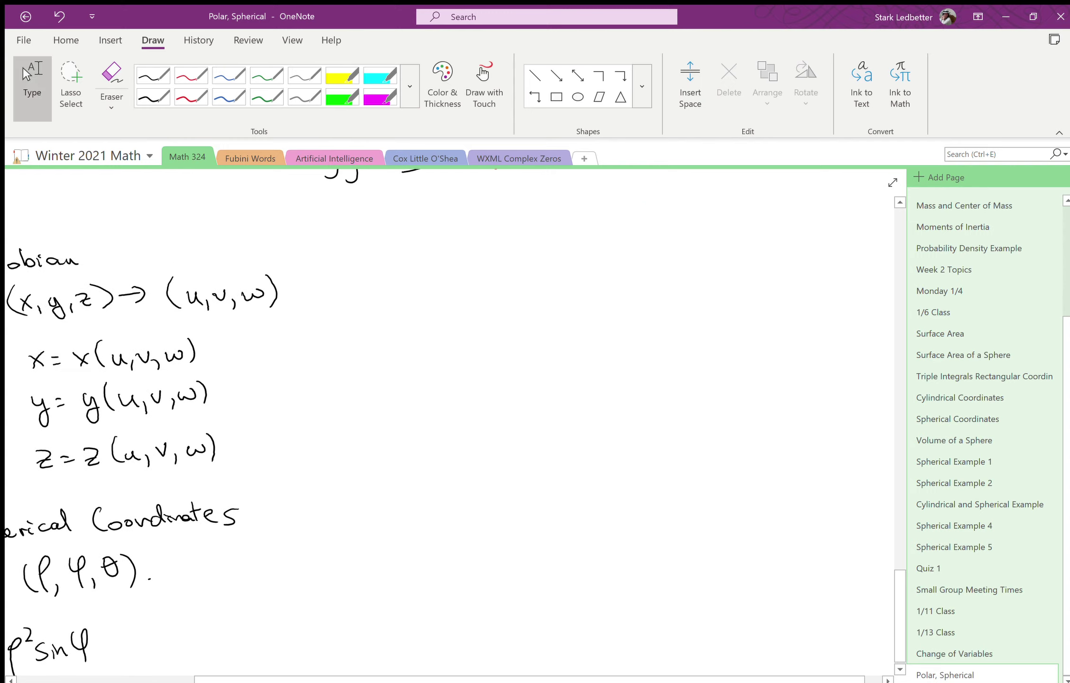
scroll(449, 422, "left", 1)
scroll(450, 423, "up", 1)
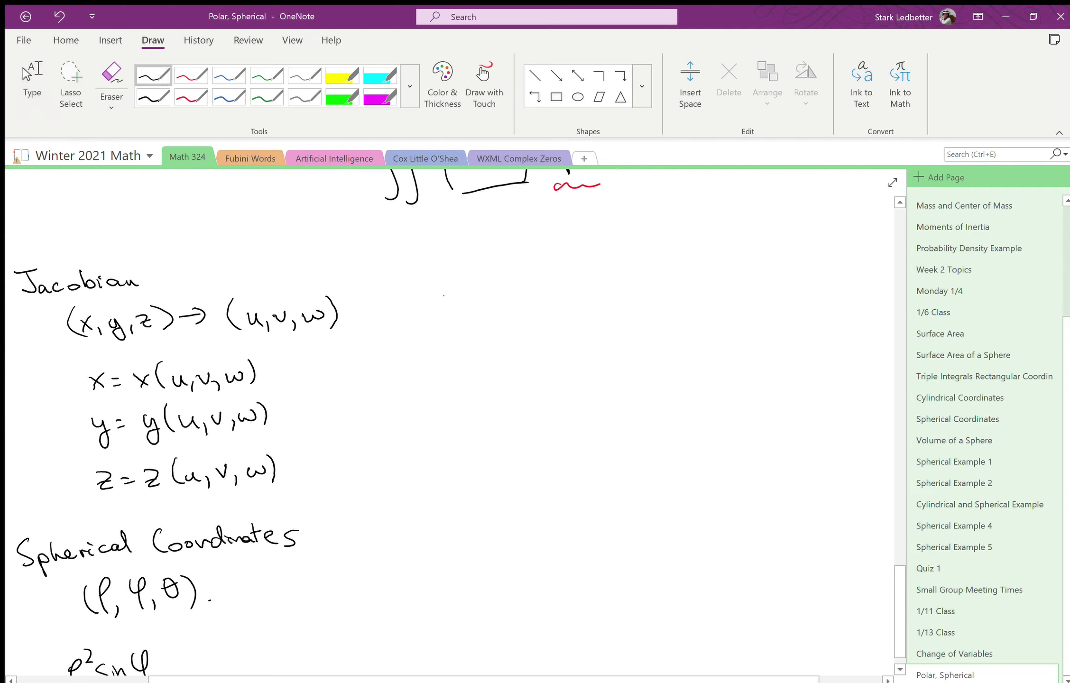
left_click_drag(445, 288, 459, 288)
left_click_drag(443, 293, 466, 390)
left_click_drag(633, 289, 627, 372)
left_click(635, 365)
left_click_drag(629, 280, 634, 402)
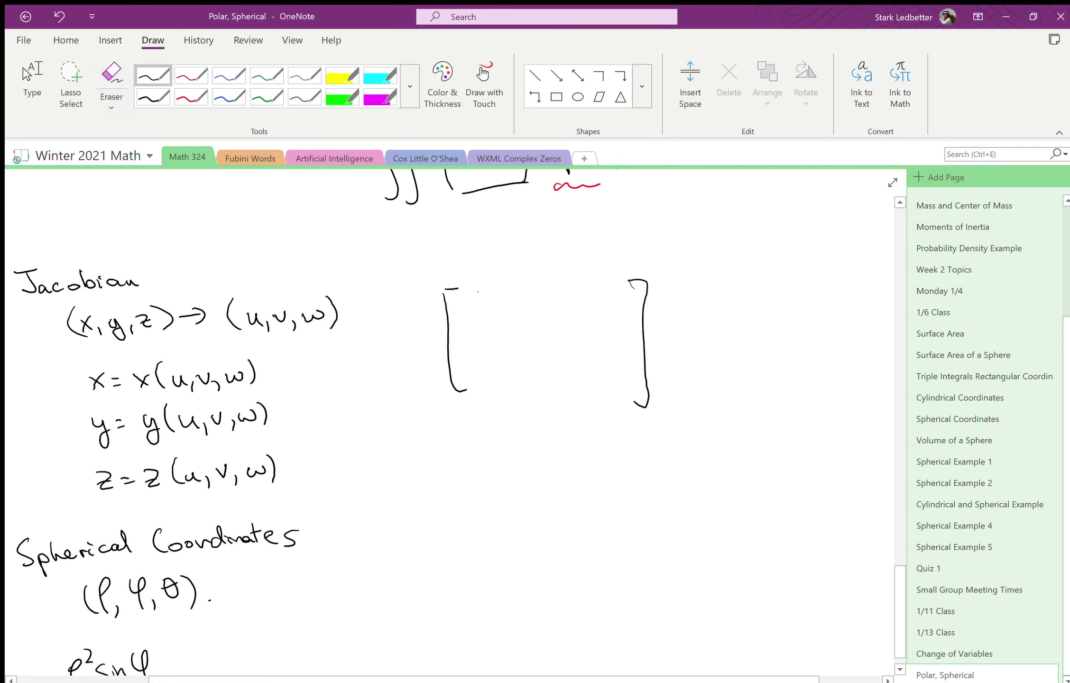
- Fill the brackets with a 3×3 matrix of partial derivatives: rows x, y, z with subscripts u, v, w across
left_click_drag(475, 288, 487, 307)
mouse_move(486, 289)
left_mouse_down()
mouse_move(476, 307)
mouse_move(551, 305)
left_mouse_up()
mouse_move(551, 287)
left_mouse_down()
mouse_move(541, 305)
mouse_move(629, 299)
left_mouse_up()
mouse_move(473, 336)
left_mouse_down()
mouse_move(480, 364)
mouse_move(508, 353)
mouse_move(549, 364)
mouse_move(566, 342)
mouse_move(604, 362)
mouse_move(633, 337)
left_mouse_up()
mouse_move(478, 377)
left_mouse_down()
mouse_move(559, 411)
mouse_move(555, 390)
mouse_move(610, 391)
left_mouse_up()
left_click_drag(595, 384, 639, 385)
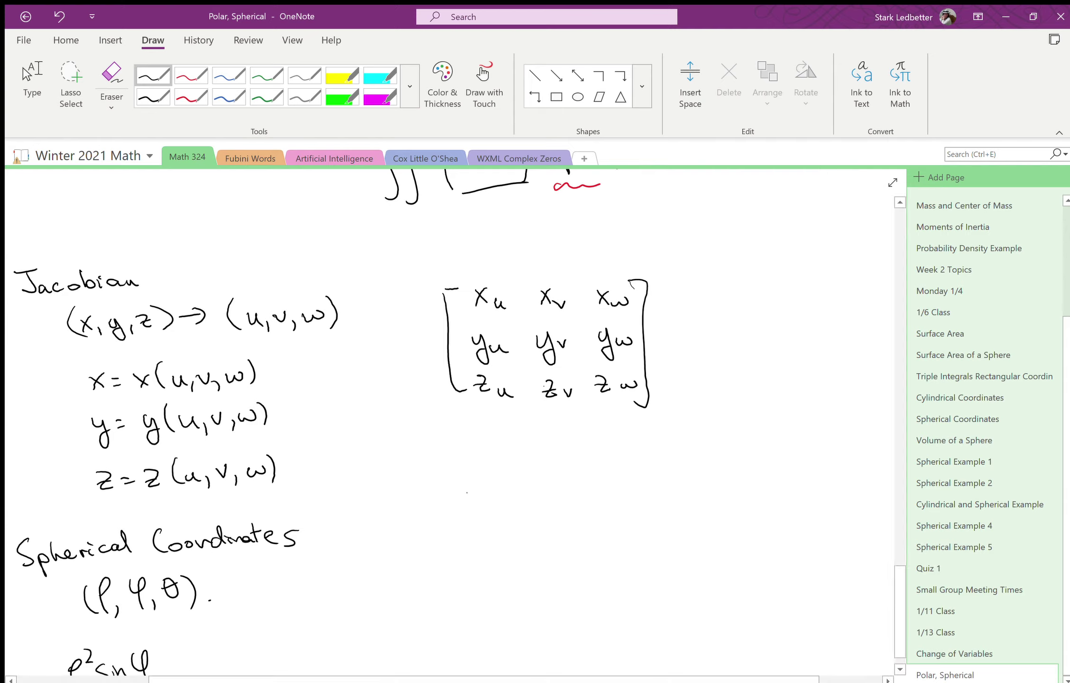
mouse_move(458, 460)
left_mouse_down()
mouse_move(472, 561)
mouse_move(483, 476)
mouse_move(474, 475)
left_mouse_up()
mouse_move(486, 469)
left_mouse_down()
mouse_move(499, 474)
mouse_move(489, 509)
left_mouse_up()
mouse_move(489, 497)
left_mouse_down()
mouse_move(479, 510)
mouse_move(504, 503)
mouse_move(496, 551)
left_mouse_up()
mouse_move(496, 539)
left_mouse_down()
mouse_move(484, 551)
mouse_move(514, 546)
left_mouse_up()
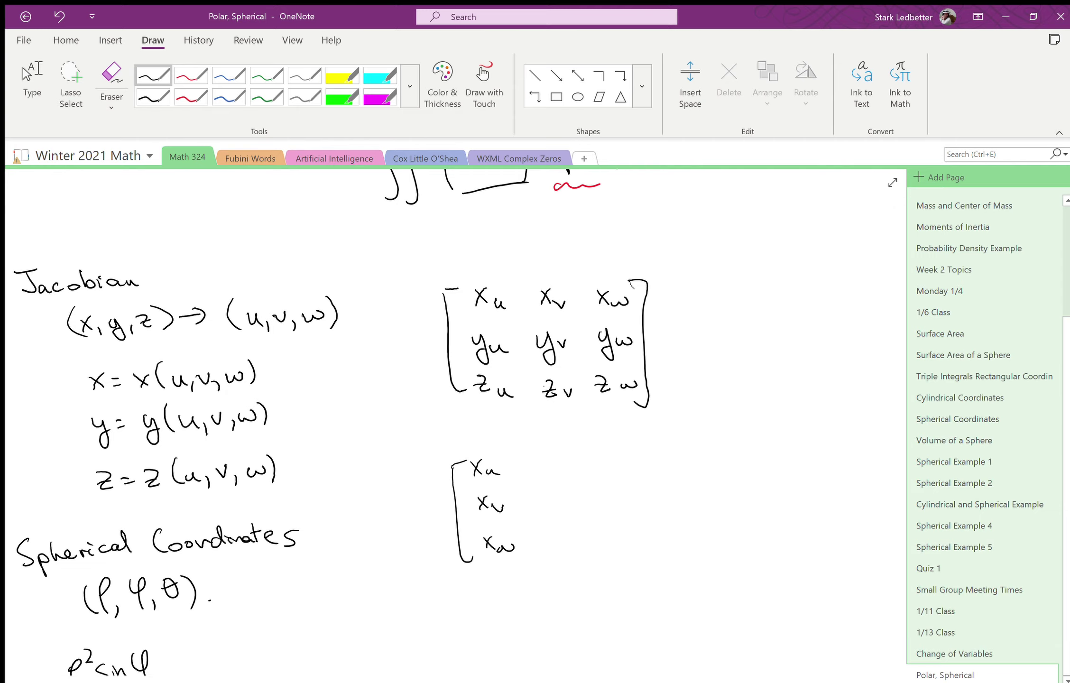
mouse_move(479, 464)
left_mouse_down()
mouse_move(435, 524)
mouse_move(482, 561)
mouse_move(513, 545)
left_mouse_up()
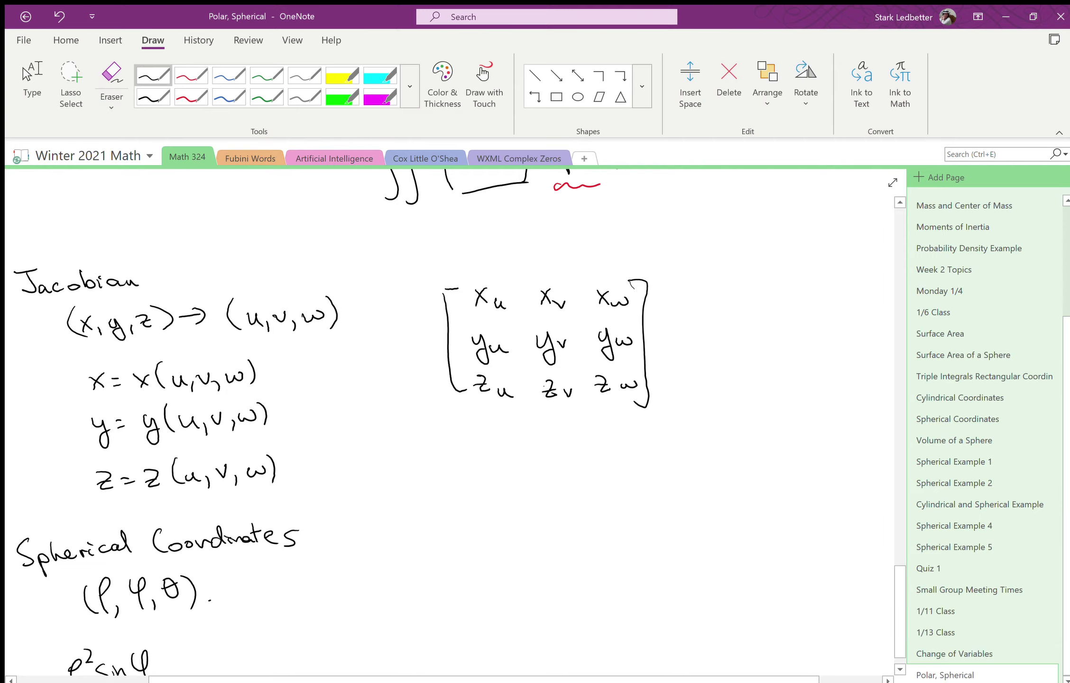
- Mark the first row and first column of the matrix with red strokes, and remove the marks
left_click(33, 89)
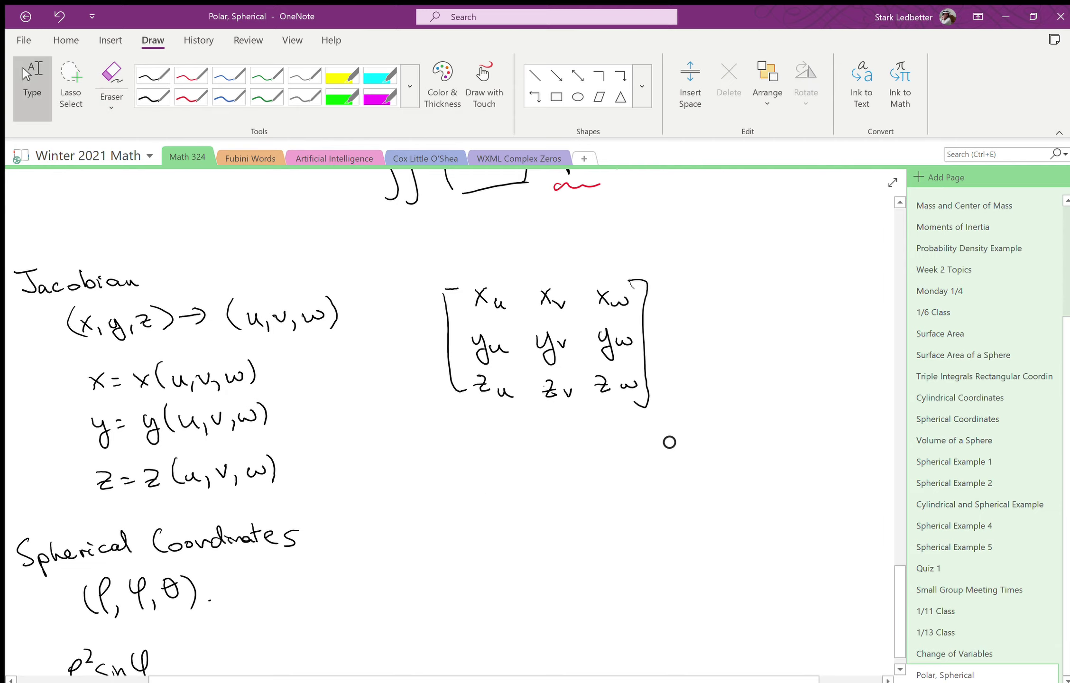
left_click_drag(669, 439, 670, 390)
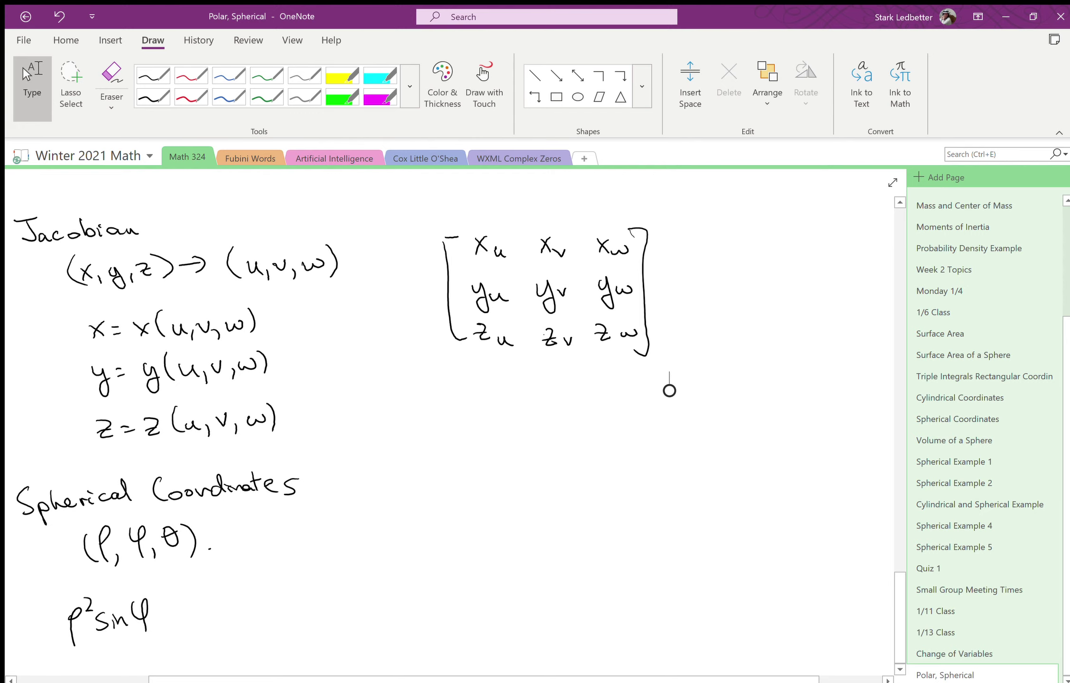
mouse_move(669, 390)
left_mouse_down()
mouse_move(695, 476)
mouse_move(654, 439)
mouse_move(559, 406)
mouse_move(519, 377)
left_mouse_up()
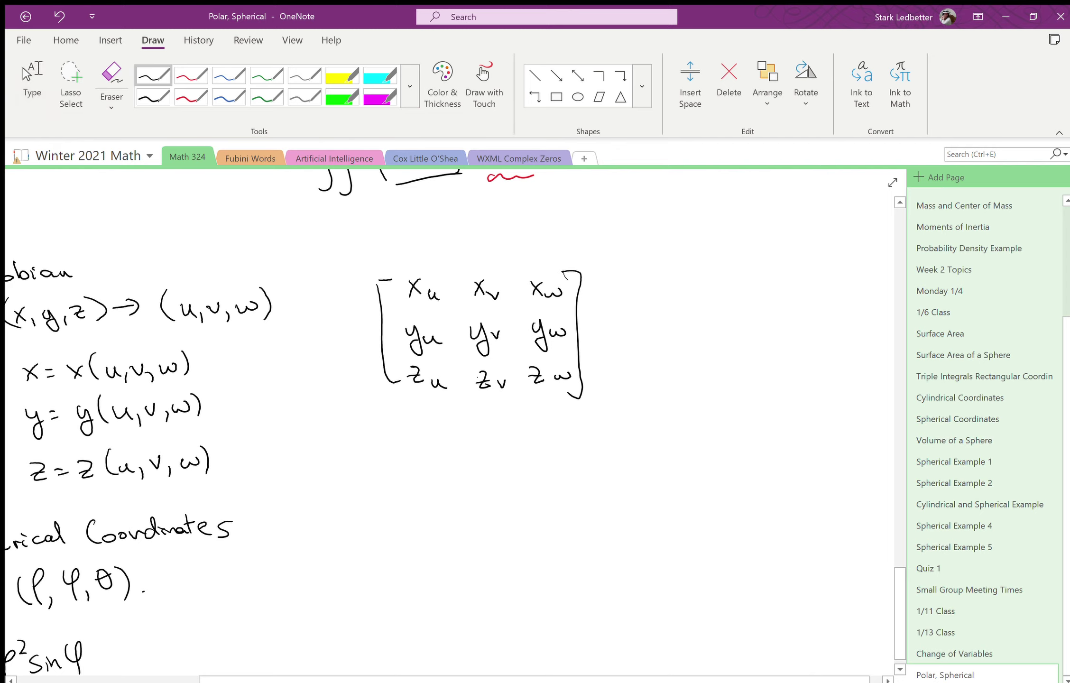
left_click(191, 75)
left_click_drag(419, 264, 425, 382)
left_click_drag(398, 298, 579, 274)
left_click(111, 76)
left_click_drag(455, 270, 419, 335)
left_click(191, 75)
left_click(112, 76)
left_click(191, 75)
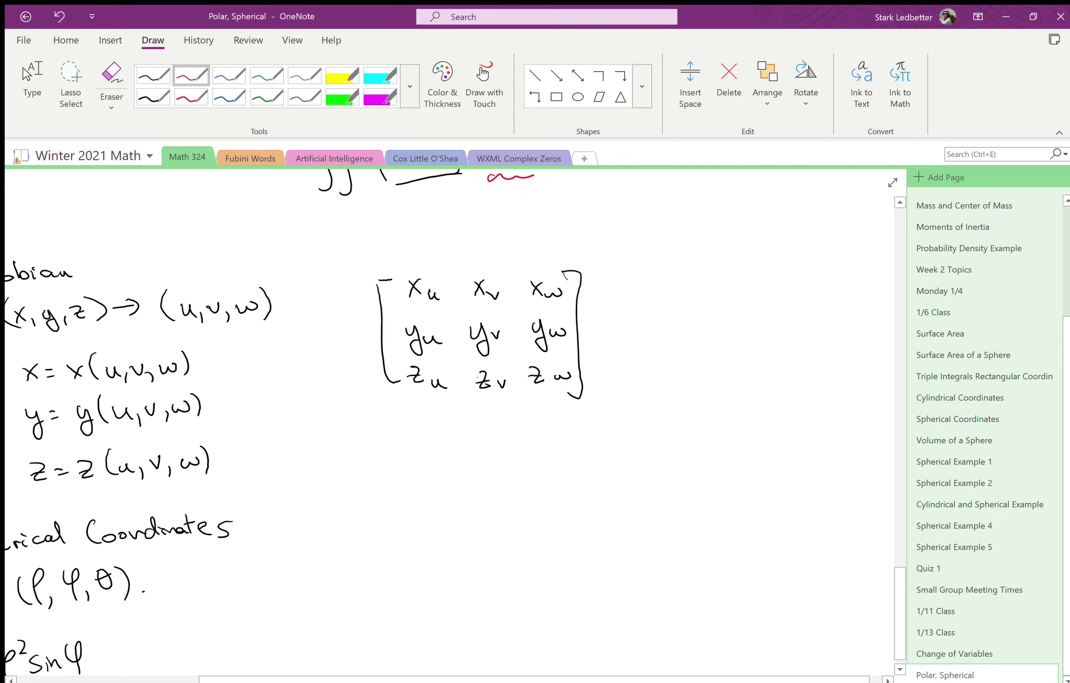
- Circle x_v in red and strike through its row and column, remove the marks, and return to the black pen
left_click_drag(483, 269, 479, 271)
left_click_drag(417, 298, 565, 291)
left_click_drag(483, 266, 485, 412)
mouse_move(526, 289)
left_mouse_down()
mouse_move(510, 282)
mouse_move(527, 294)
mouse_move(485, 313)
left_mouse_up()
left_click(191, 75)
left_click(161, 72)
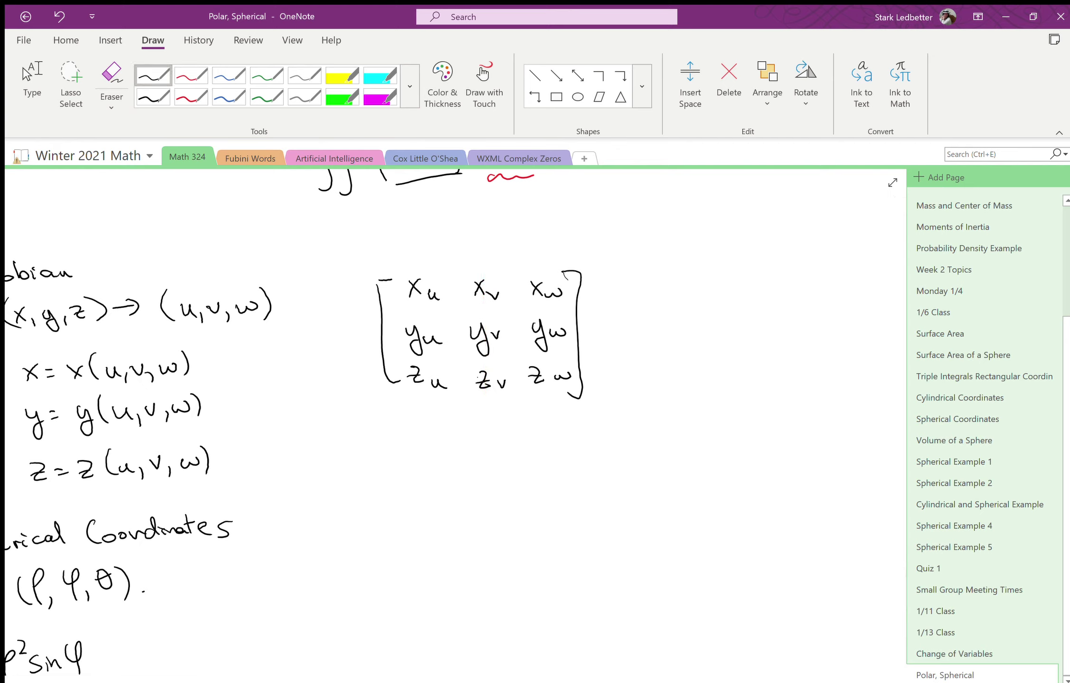
- Handwrite the index pair (i, j) beside the matrix, labelling i "row" and j "col" above it
left_click(659, 299)
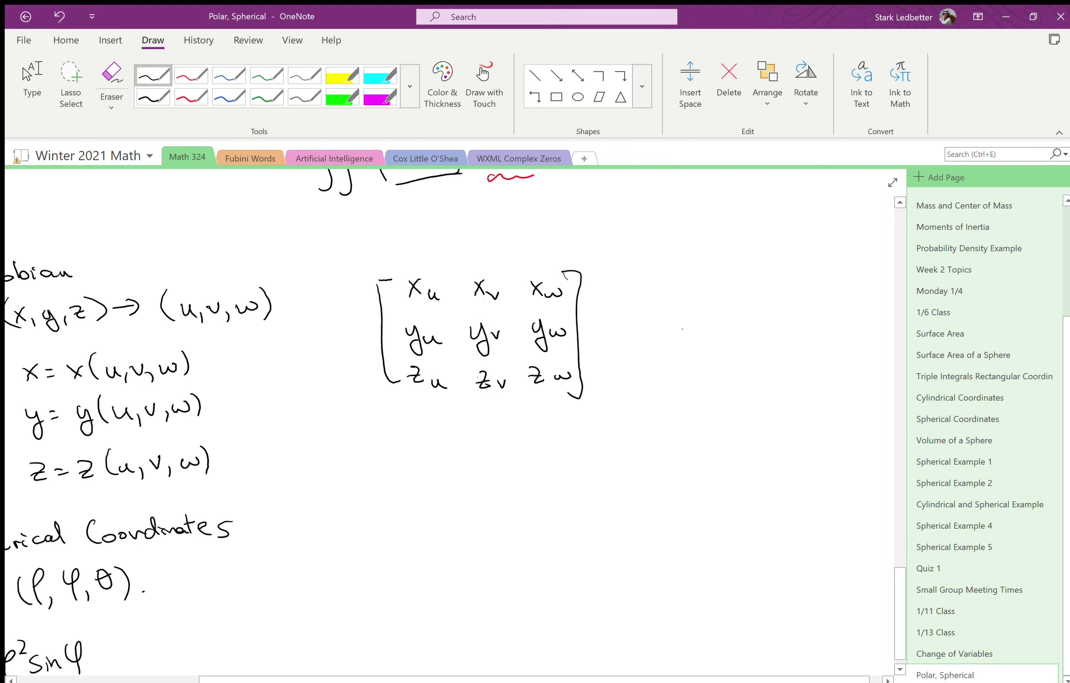
mouse_move(708, 289)
left_mouse_down()
mouse_move(707, 317)
mouse_move(734, 326)
left_mouse_up()
left_click_drag(747, 280, 757, 315)
left_click_drag(703, 279, 710, 270)
left_click_drag(715, 270, 744, 284)
left_click_drag(752, 274, 759, 282)
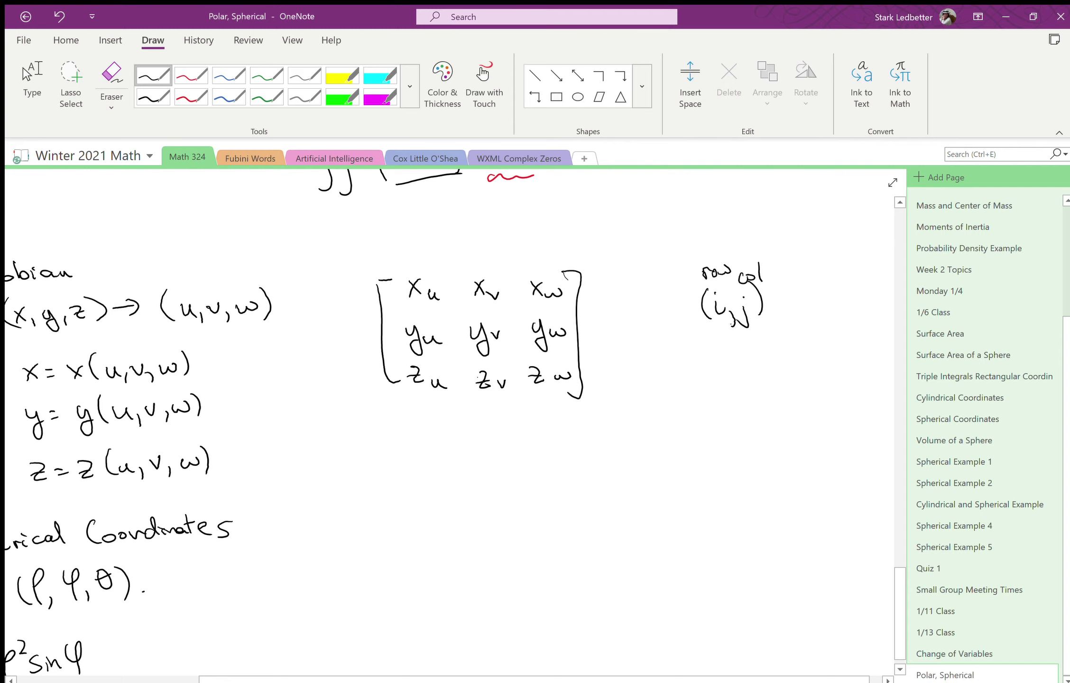
- Handwrite the sign factor (-1) raised to the power i+j below the index pair
mouse_move(672, 369)
left_mouse_down()
mouse_move(669, 405)
mouse_move(683, 390)
left_mouse_up()
left_click_drag(686, 379, 699, 406)
left_click_drag(712, 363, 714, 374)
left_click_drag(727, 358, 721, 375)
left_click_drag(718, 366, 729, 375)
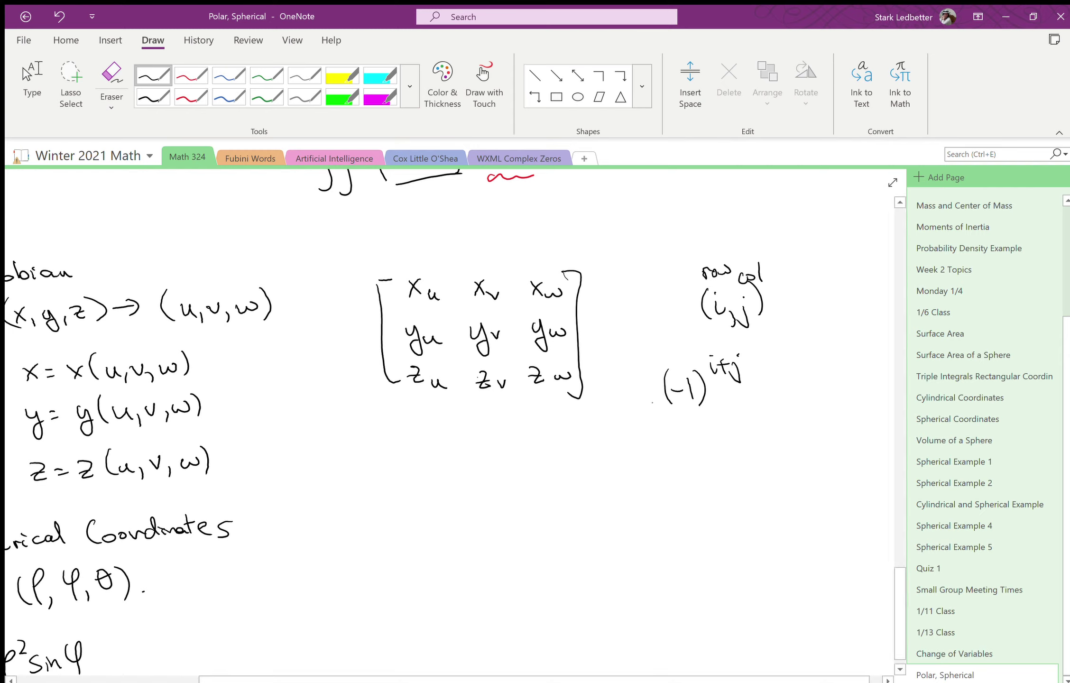
left_click_drag(653, 402, 655, 398)
left_click_drag(778, 396, 769, 394)
- Circle the matrix's second column and point to x_v with an arrow labelled (1, 2)
left_click_drag(496, 256, 486, 262)
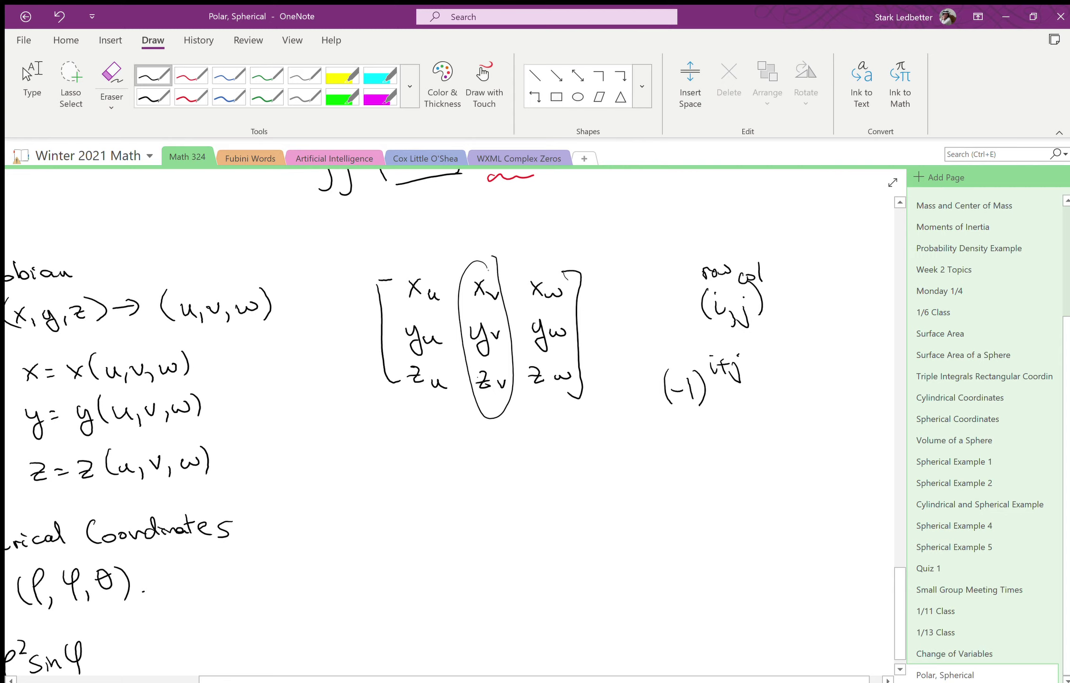
left_click_drag(518, 260, 496, 274)
left_click_drag(489, 266, 499, 272)
mouse_move(534, 236)
left_mouse_down()
mouse_move(531, 259)
mouse_move(572, 249)
left_mouse_up()
left_click_drag(567, 227, 576, 254)
- Circle x_v in red, strike through its row and column, cross-link the remaining entries, underline (1, 2), and erase all these annotations
left_click(202, 72)
left_click(461, 304)
left_click_drag(503, 279, 493, 271)
left_click_drag(417, 296, 560, 285)
left_click_drag(483, 283, 493, 392)
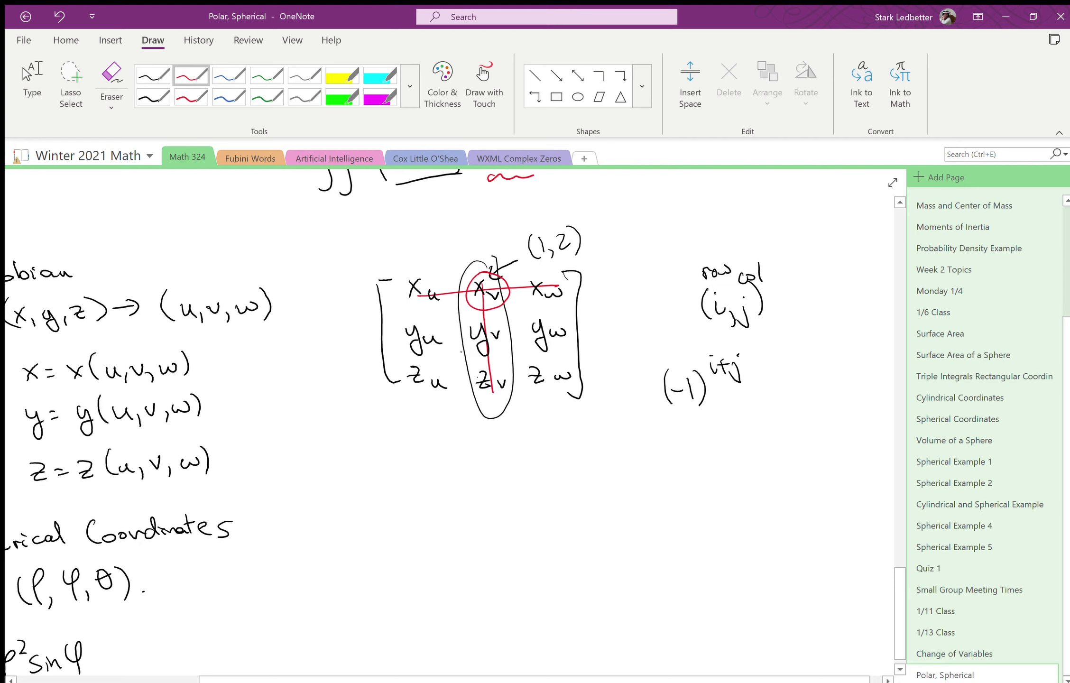
mouse_move(446, 337)
left_mouse_down()
mouse_move(520, 370)
mouse_move(453, 373)
left_mouse_up()
left_click_drag(543, 261, 569, 255)
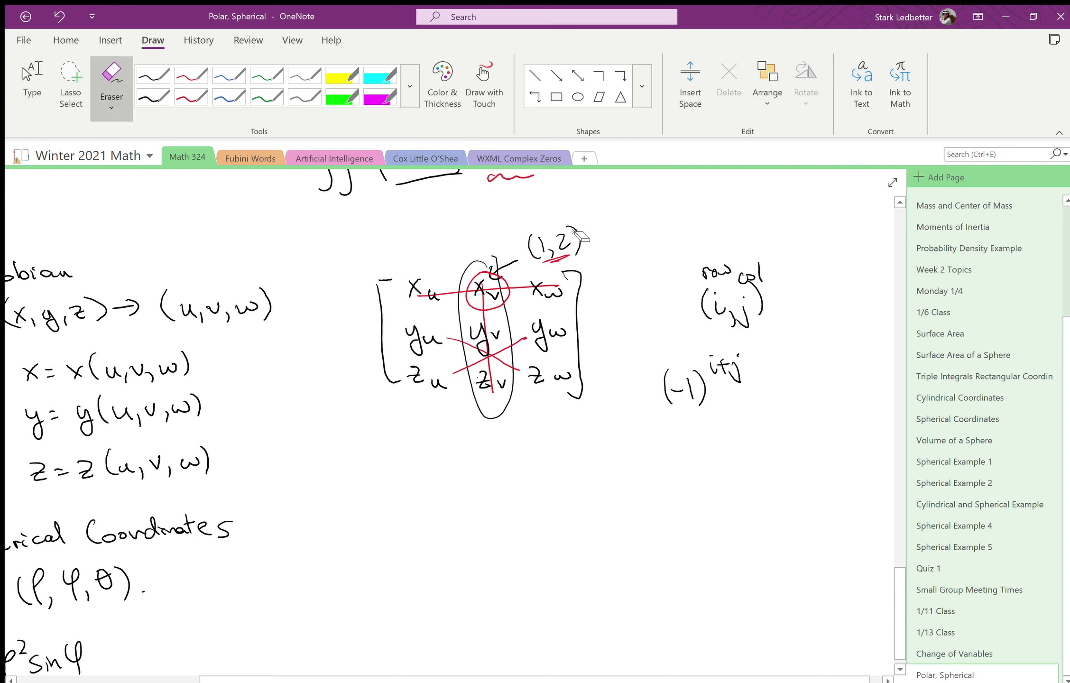
mouse_move(571, 236)
left_mouse_down()
mouse_move(492, 261)
mouse_move(511, 270)
mouse_move(513, 287)
mouse_move(568, 258)
left_mouse_up()
mouse_move(503, 304)
left_mouse_down()
mouse_move(489, 323)
mouse_move(509, 364)
left_mouse_up()
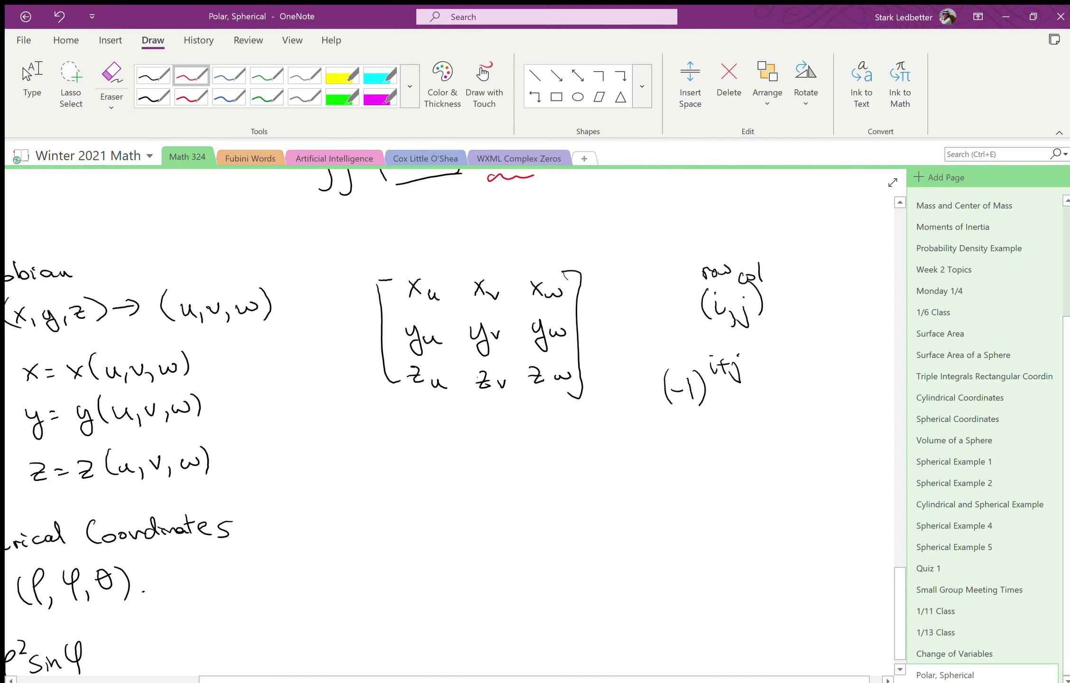
- Handwrite in black a triple integral of an empty box followed by dx dy dz = below the matrix
left_click(168, 76)
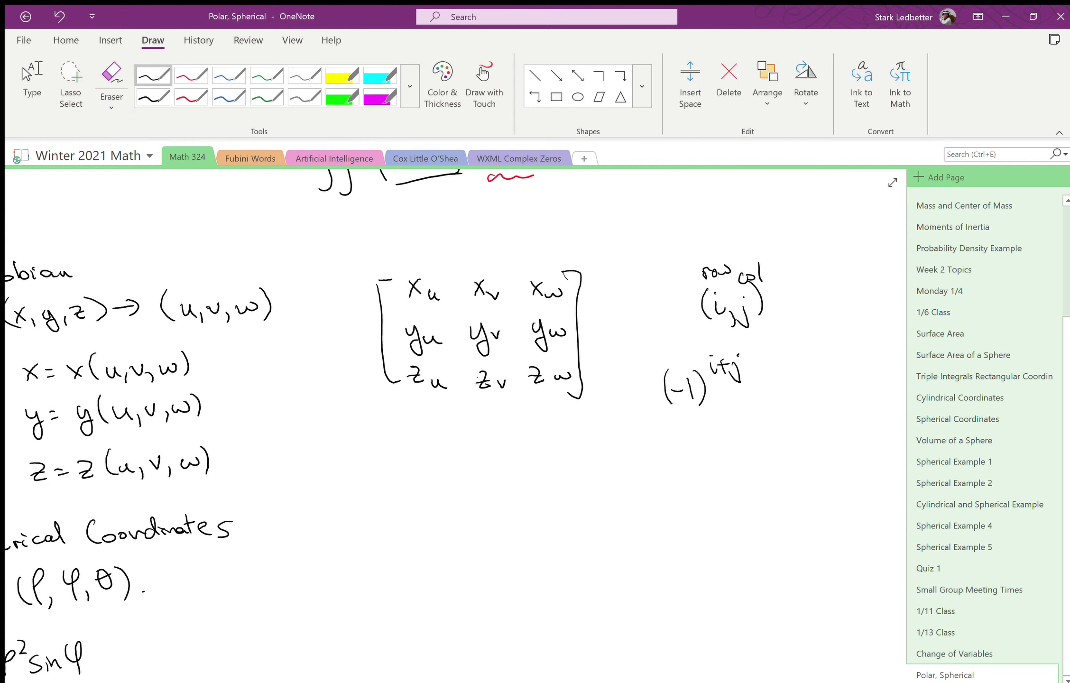
left_click_drag(588, 532, 657, 618)
scroll(451, 422, "down", 3)
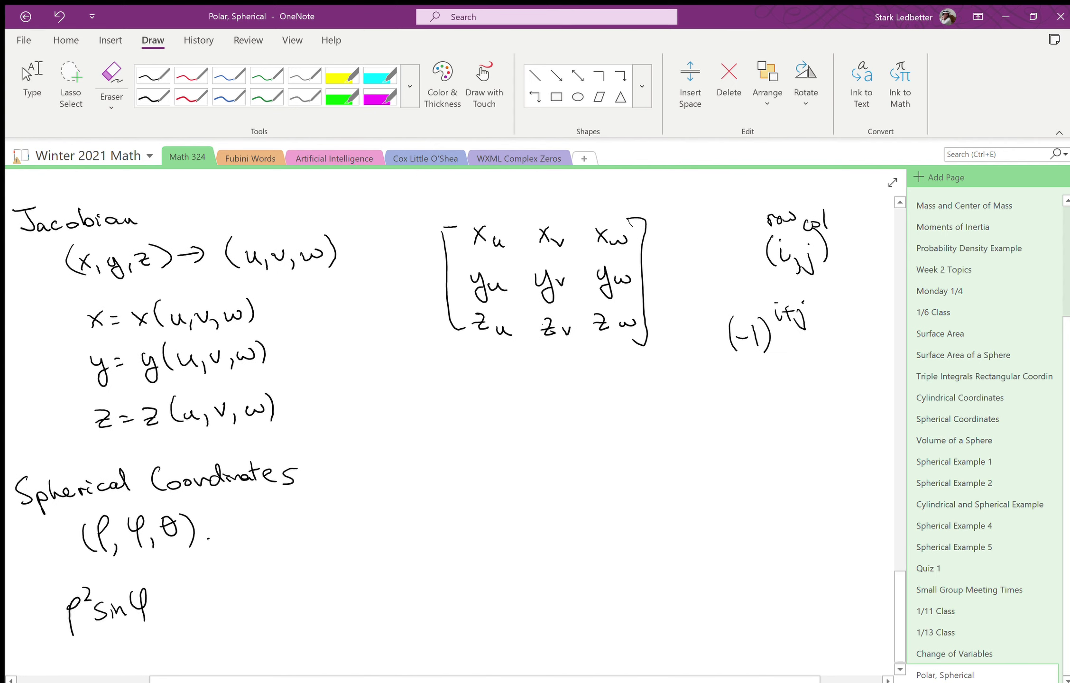
mouse_move(424, 418)
left_mouse_down()
mouse_move(414, 483)
mouse_move(432, 486)
left_mouse_up()
left_click_drag(464, 425, 450, 485)
mouse_move(489, 442)
left_mouse_down()
mouse_move(486, 472)
mouse_move(568, 481)
left_mouse_up()
left_click_drag(499, 476, 617, 464)
mouse_move(621, 446)
left_mouse_down()
mouse_move(636, 460)
mouse_move(622, 461)
mouse_move(660, 456)
mouse_move(679, 485)
left_mouse_up()
left_click_drag(701, 446, 709, 458)
mouse_move(703, 441)
left_mouse_down()
mouse_move(722, 451)
mouse_move(748, 439)
left_mouse_up()
left_click_drag(738, 450, 754, 449)
- Draw a second triple integral with an empty box after the equals sign
scroll(450, 422, "right", 3)
scroll(450, 423, "right", 2)
left_click(153, 75)
mouse_move(567, 398)
left_mouse_down()
mouse_move(557, 482)
mouse_move(577, 478)
left_mouse_up()
left_click_drag(609, 402, 596, 478)
mouse_move(623, 425)
left_mouse_down()
mouse_move(628, 448)
mouse_move(718, 447)
left_mouse_up()
left_click_drag(636, 449, 725, 447)
scroll(451, 422, "right", 2)
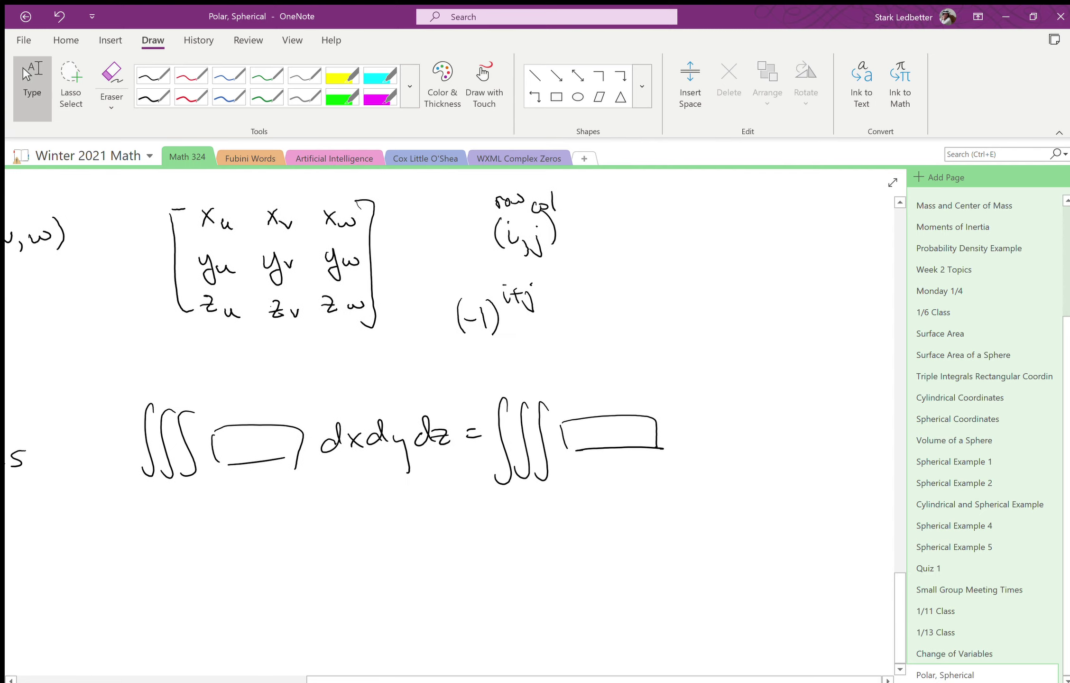
- Add a blank factor line and du dv dw, label the blank "det of Jacobian" with an arrow, and draw an arrow at the matrix
mouse_move(694, 450)
left_mouse_down()
mouse_move(832, 444)
mouse_move(842, 430)
mouse_move(867, 443)
mouse_move(888, 428)
left_mouse_up()
mouse_move(739, 395)
left_mouse_down()
mouse_move(715, 424)
mouse_move(731, 423)
left_mouse_up()
mouse_move(730, 368)
left_mouse_down()
mouse_move(735, 357)
mouse_move(757, 361)
mouse_move(755, 374)
mouse_move(774, 366)
left_mouse_up()
mouse_move(792, 348)
left_mouse_down()
mouse_move(785, 367)
mouse_move(797, 357)
left_mouse_up()
mouse_move(813, 343)
left_mouse_down()
mouse_move(827, 338)
mouse_move(814, 358)
mouse_move(843, 358)
left_mouse_up()
mouse_move(849, 349)
left_mouse_down()
mouse_move(846, 357)
mouse_move(868, 352)
left_mouse_up()
left_click_drag(870, 347, 894, 342)
left_click_drag(417, 192, 394, 203)
left_click_drag(394, 186, 408, 203)
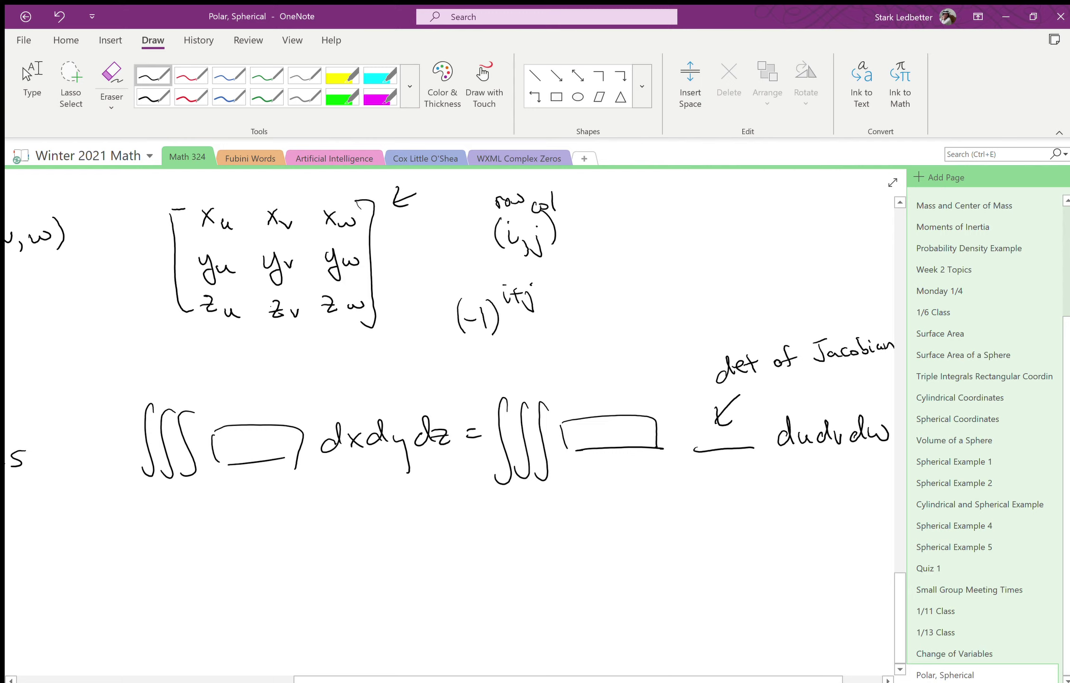
- Handwrite the starts of three equations in black beside ρ² sin φ: x = ρ, y = ρ and z = ρ
left_click_drag(549, 532, 796, 478)
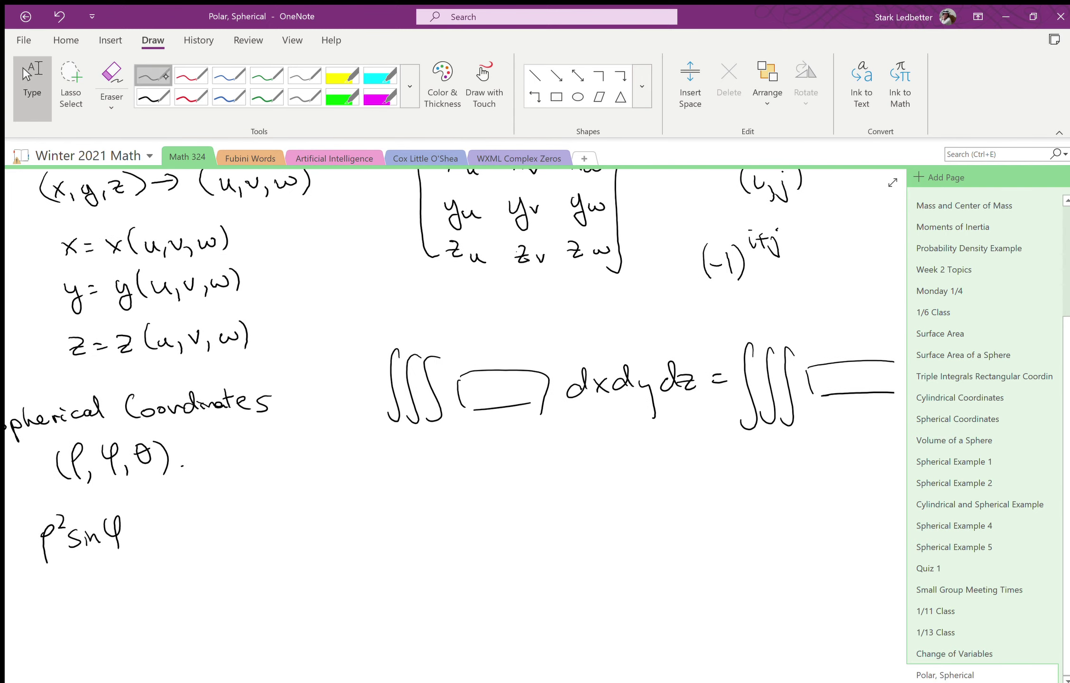
left_click(153, 75)
left_click_drag(280, 504, 290, 519)
mouse_move(290, 504)
left_mouse_down()
mouse_move(280, 520)
mouse_move(309, 504)
left_mouse_up()
left_click_drag(298, 514, 311, 513)
mouse_move(277, 553)
left_mouse_down()
mouse_move(287, 571)
mouse_move(311, 553)
left_mouse_up()
left_click_drag(301, 564, 313, 563)
mouse_move(277, 601)
left_mouse_down()
mouse_move(292, 618)
mouse_move(288, 609)
left_mouse_up()
left_click_drag(305, 601, 314, 608)
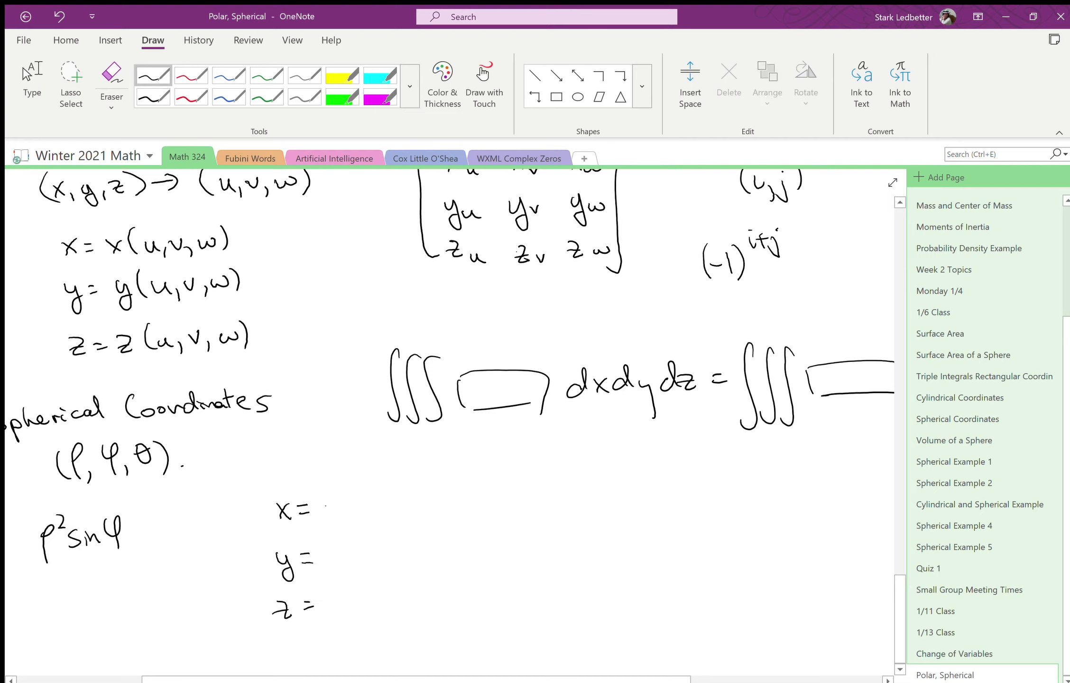
left_click_drag(339, 520, 336, 504)
left_click_drag(339, 567, 338, 546)
left_click_drag(340, 619, 337, 599)
- Sketch small 3D axes labelled x, y and z below ρ² sin φ, with a slanted ρ segment and its angle φ
scroll(332, 474, "down", 3)
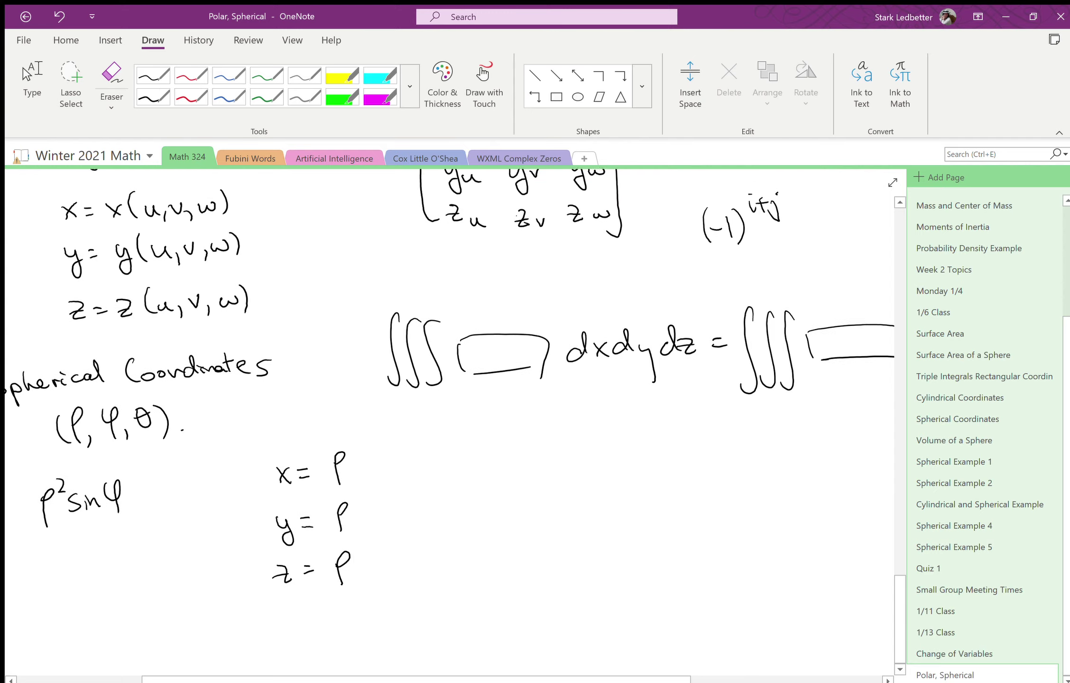
left_click_drag(111, 516, 123, 619)
left_click_drag(79, 563, 155, 563)
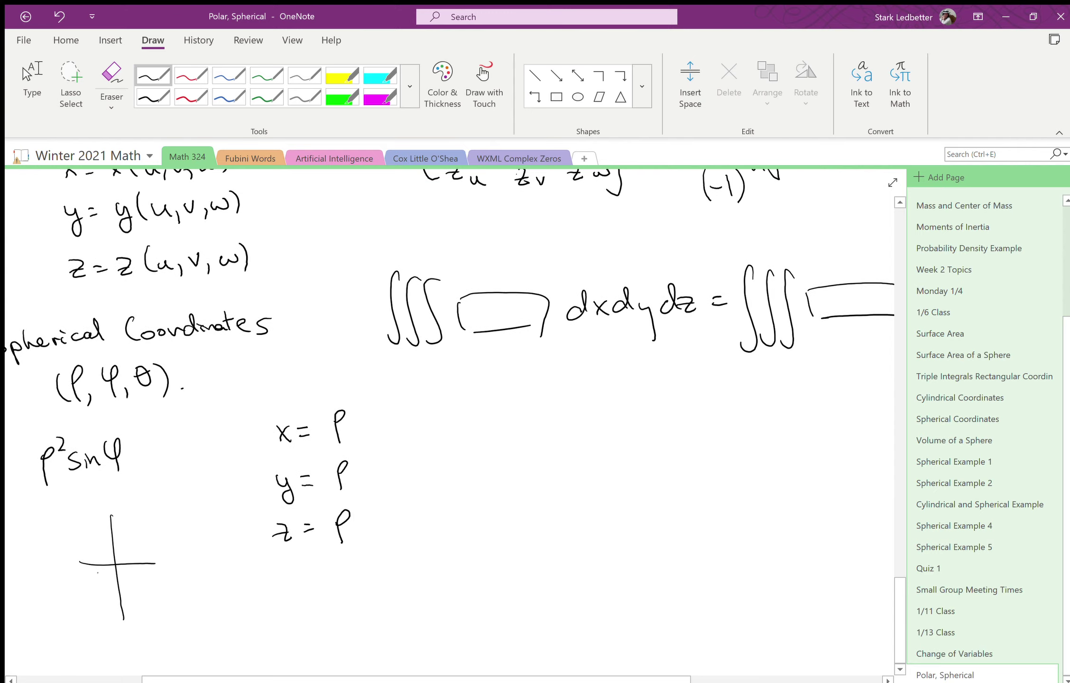
mouse_move(90, 586)
left_mouse_down()
mouse_move(152, 531)
mouse_move(170, 575)
left_mouse_up()
left_click_drag(169, 564, 158, 577)
mouse_move(164, 525)
left_mouse_down()
mouse_move(172, 551)
mouse_move(151, 572)
left_mouse_up()
mouse_move(104, 522)
left_mouse_down()
mouse_move(119, 517)
mouse_move(94, 516)
left_mouse_up()
mouse_move(114, 564)
left_mouse_down()
mouse_move(130, 517)
mouse_move(108, 528)
mouse_move(112, 548)
mouse_move(133, 539)
mouse_move(128, 521)
left_mouse_up()
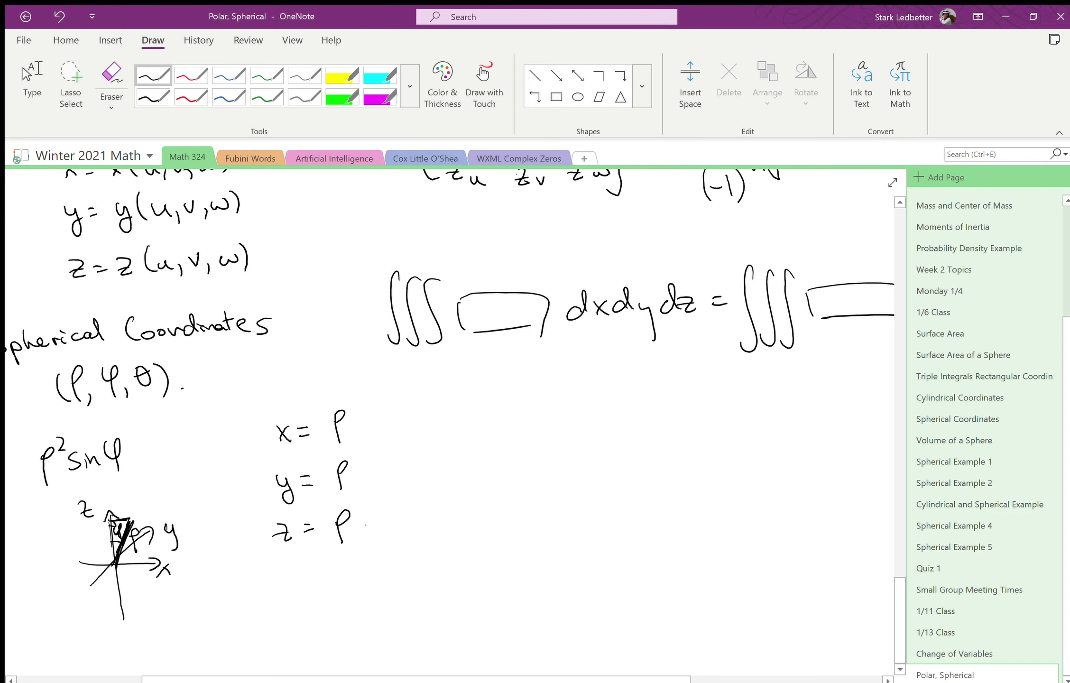
- Add cos φ to the z equation and sin φ to the x and y equations, completing the sketch's triangle with a vertical line
left_click_drag(374, 521, 371, 532)
left_click_drag(383, 522, 417, 543)
left_click_drag(135, 523, 138, 564)
mouse_move(366, 422)
left_mouse_down()
mouse_move(357, 436)
mouse_move(399, 436)
mouse_move(363, 485)
mouse_move(406, 483)
left_mouse_up()
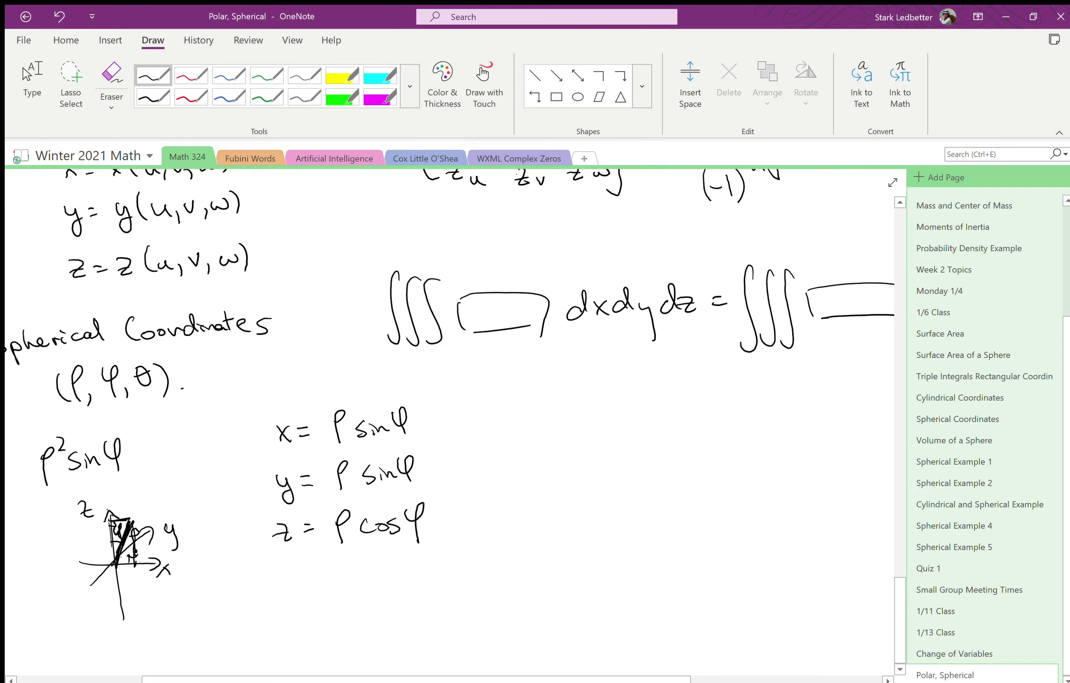
- Mark the projection in the axes sketch, and append cos θ to the x equation and sin θ to the y equation
mouse_move(118, 565)
left_mouse_down()
mouse_move(141, 551)
mouse_move(136, 572)
left_mouse_up()
left_click_drag(432, 418, 431, 429)
mouse_move(443, 420)
left_mouse_down()
mouse_move(447, 429)
mouse_move(476, 407)
left_mouse_up()
left_click_drag(472, 419, 484, 418)
mouse_move(441, 466)
left_mouse_down()
mouse_move(429, 477)
mouse_move(474, 476)
mouse_move(481, 459)
left_mouse_up()
left_click_drag(476, 469, 490, 467)
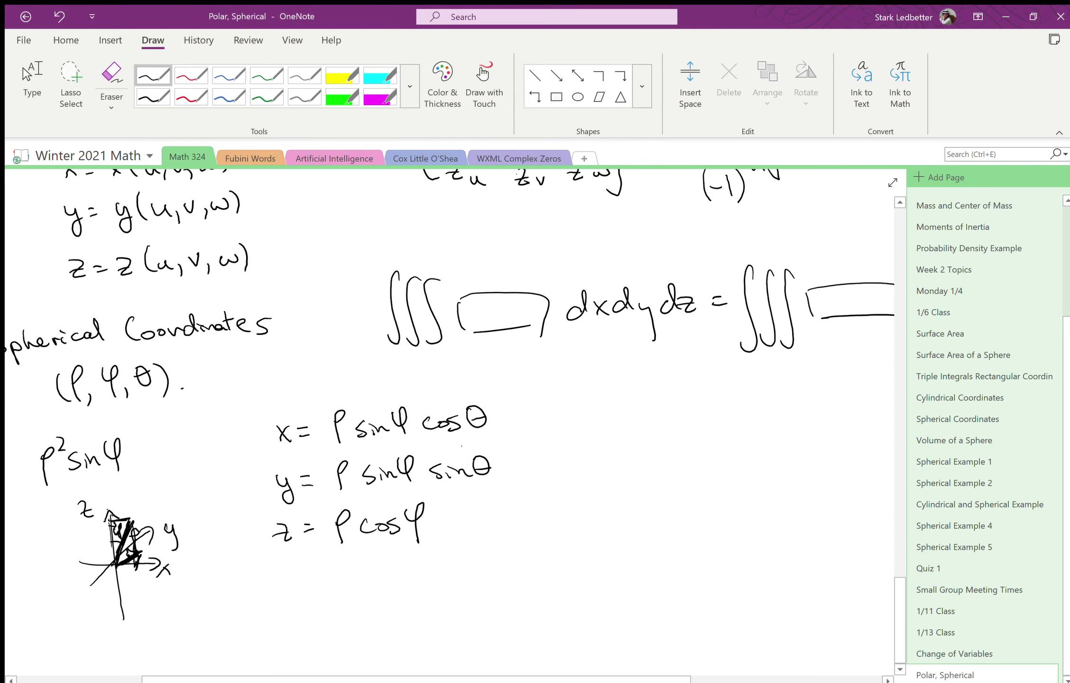
- Underline the cos θ and sin θ factors in the x and y equations and erase the underlines
left_click_drag(430, 448, 479, 438)
mouse_move(452, 500)
left_mouse_down()
mouse_move(477, 490)
mouse_move(463, 441)
left_mouse_up()
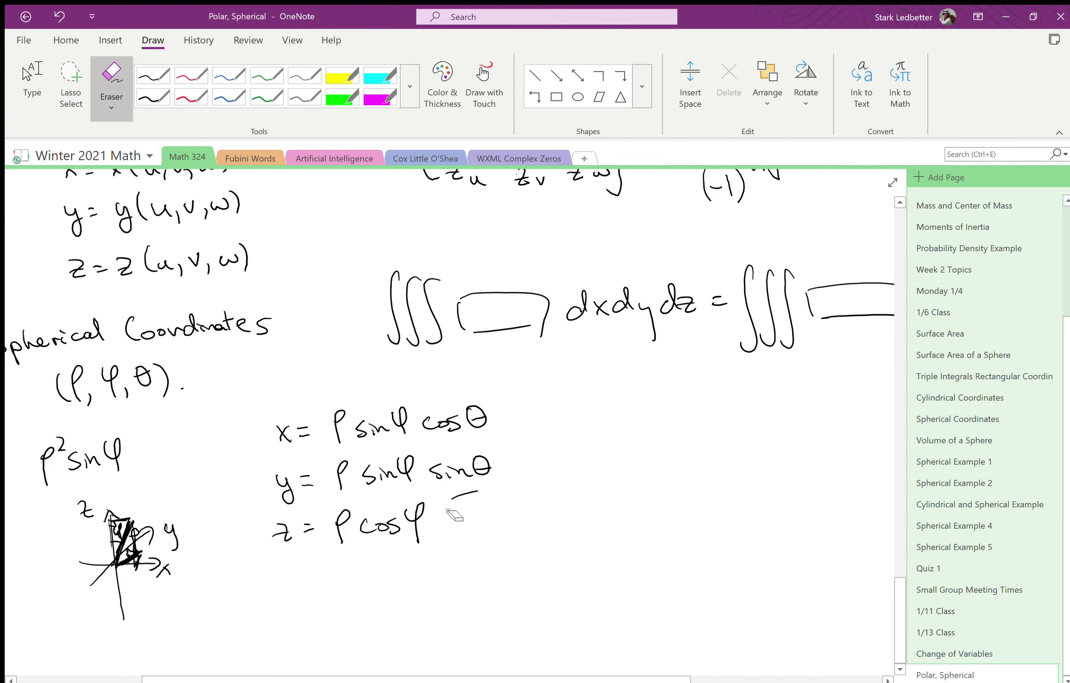
left_click_drag(453, 512, 481, 501)
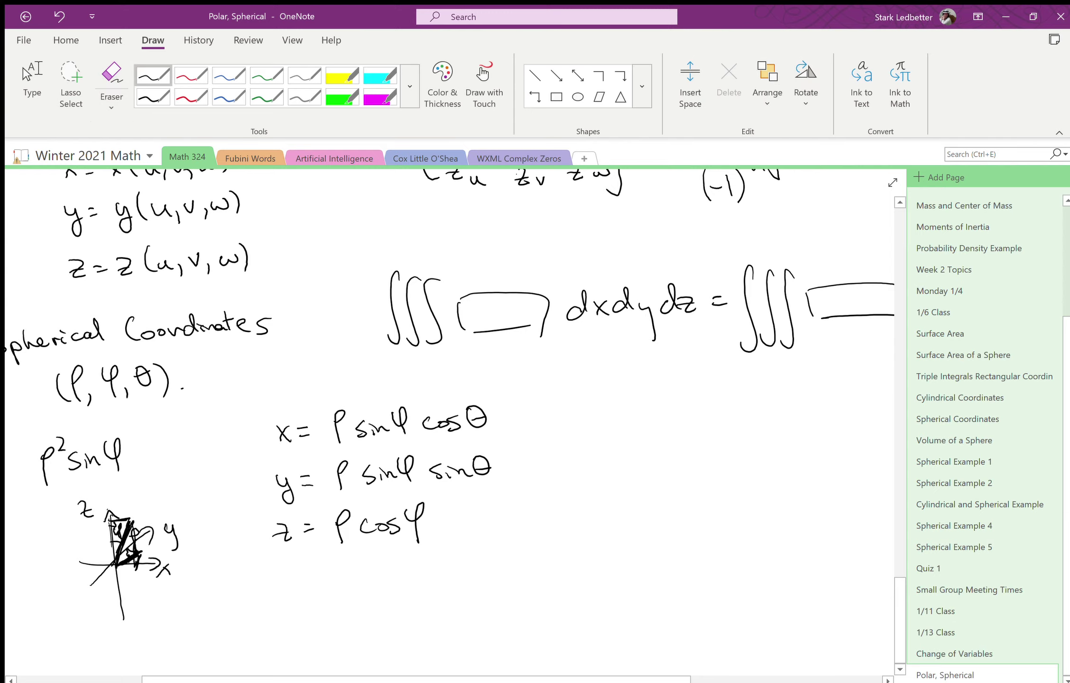
- Draw large matrix brackets beside the equations, labelling the rows x, y, z and the columns ρ, φ, θ
scroll(450, 417, "right", 5)
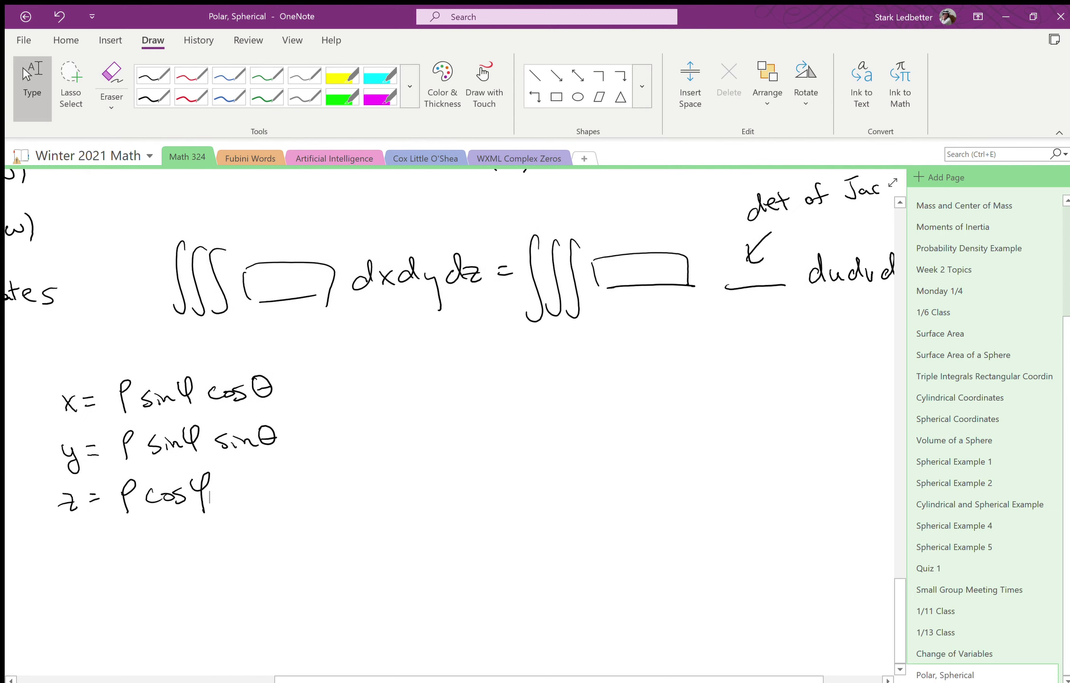
mouse_move(406, 374)
left_mouse_down()
mouse_move(430, 369)
mouse_move(424, 524)
left_mouse_up()
left_click_drag(743, 361, 760, 550)
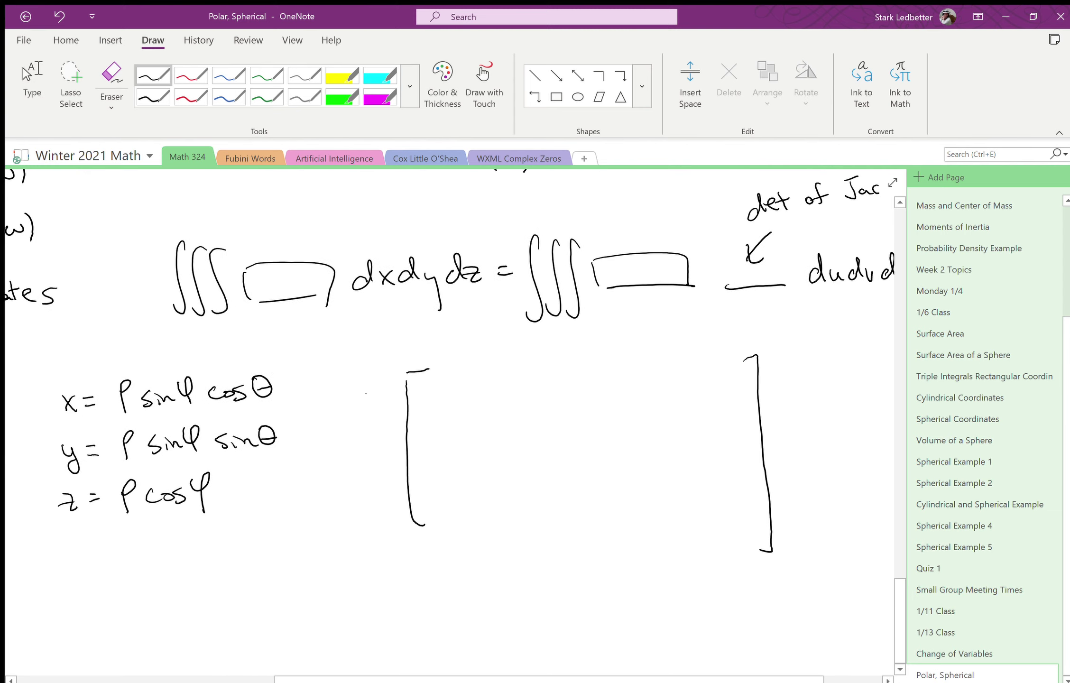
left_click_drag(370, 388, 380, 398)
left_click_drag(380, 388, 369, 399)
left_click_drag(371, 462, 385, 535)
left_click_drag(452, 368, 452, 354)
left_click_drag(568, 355, 571, 339)
left_click_drag(706, 332, 705, 334)
left_click_drag(703, 339, 715, 339)
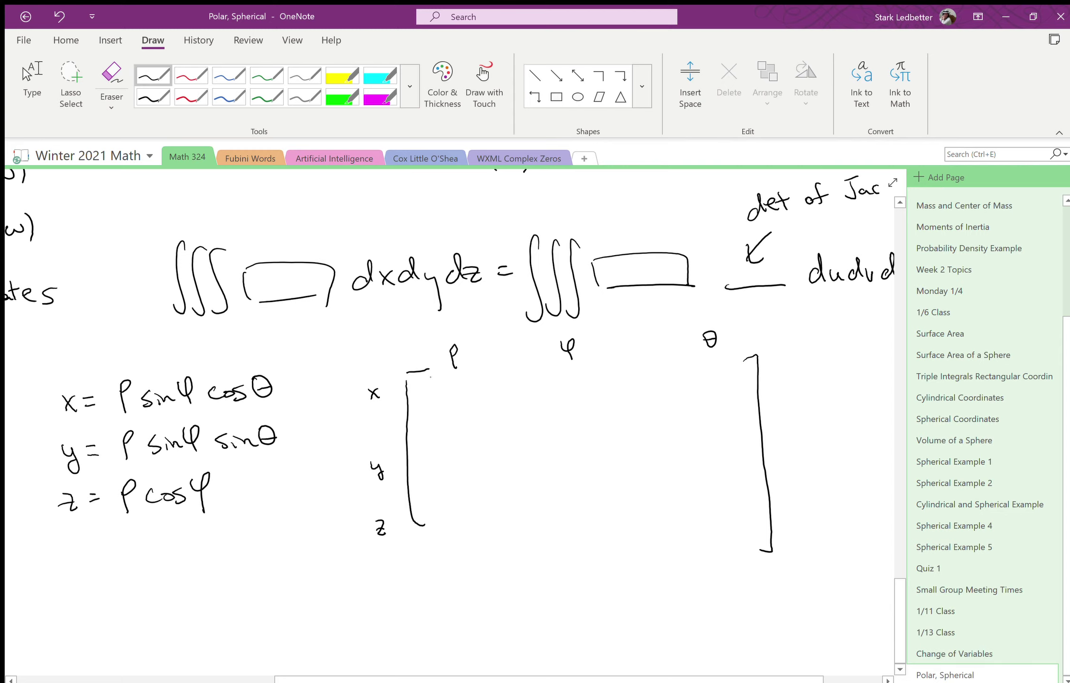
- Write sin φ cos θ and ρ cos φ cos θ as the first two entries of the matrix's x row
left_click(429, 385)
mouse_move(430, 388)
left_mouse_down()
mouse_move(419, 403)
mouse_move(485, 402)
left_mouse_up()
left_click_drag(500, 382, 508, 389)
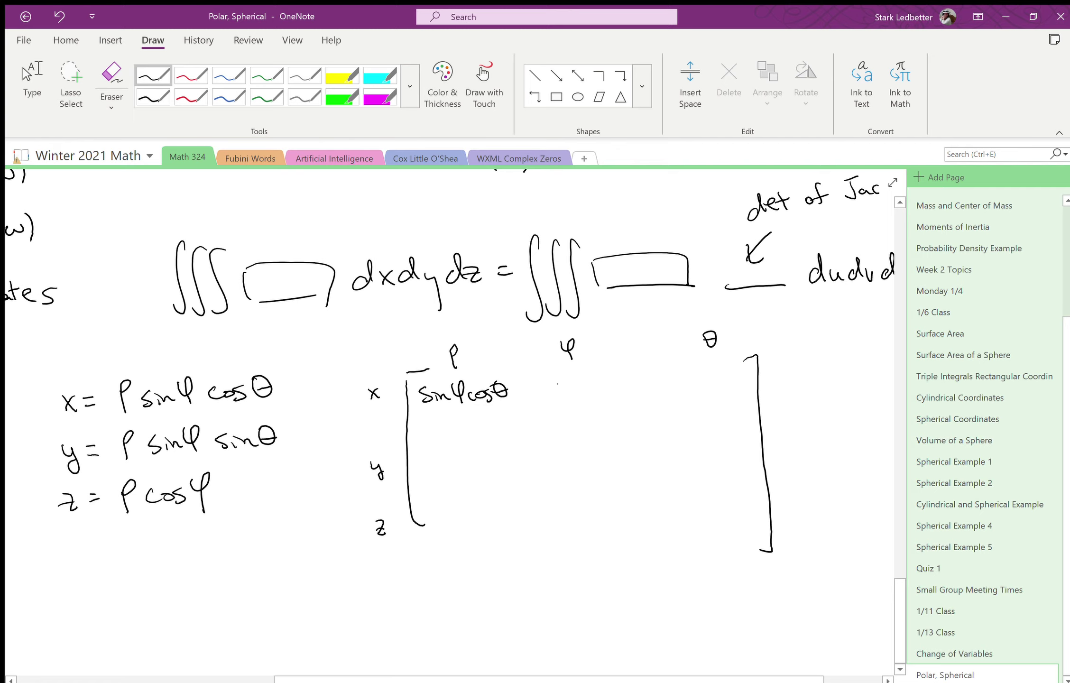
left_click_drag(549, 396, 552, 379)
left_click_drag(566, 381, 588, 394)
mouse_move(606, 379)
left_mouse_down()
mouse_move(605, 391)
mouse_move(617, 388)
left_mouse_up()
left_click_drag(635, 375, 633, 375)
left_click_drag(626, 382, 641, 381)
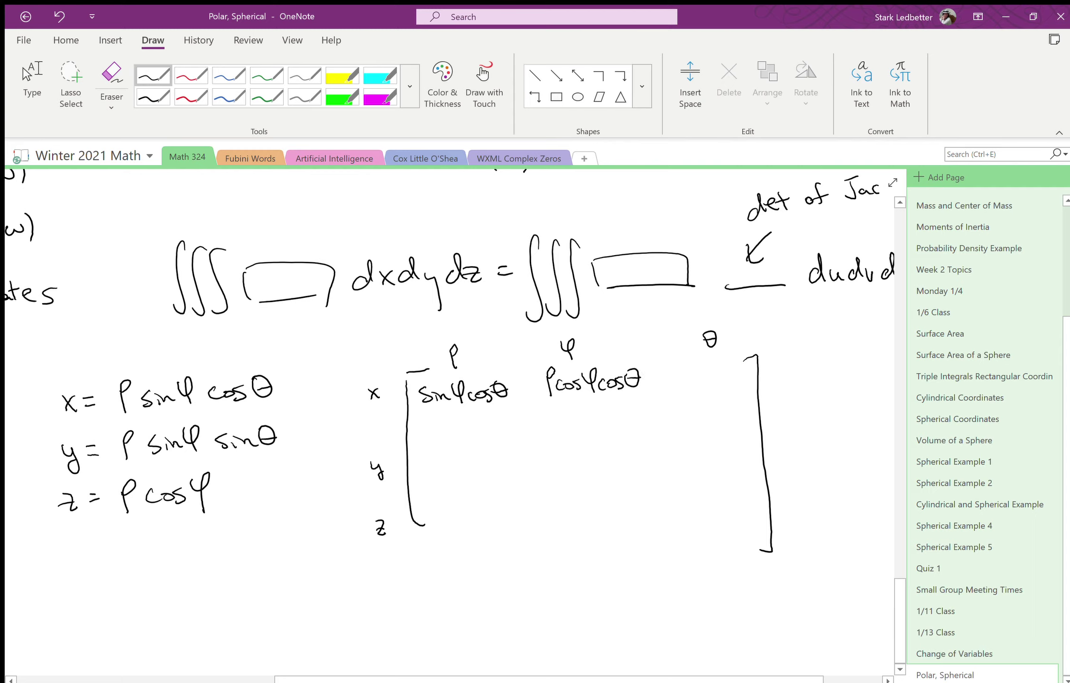
- Redraw the closing matrix bracket farther out and write −ρ sin φ sin θ as the x row's third entry
left_click(753, 462)
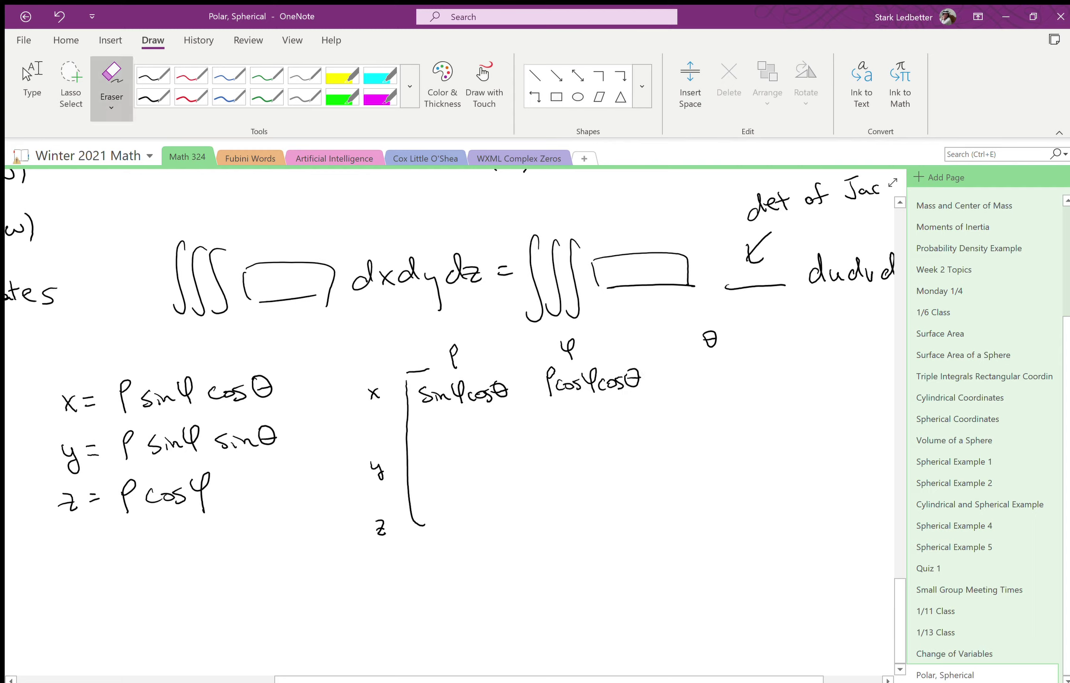
left_click_drag(792, 361, 809, 540)
left_click_drag(672, 380, 759, 386)
mouse_move(756, 387)
left_mouse_down()
mouse_move(774, 387)
mouse_move(779, 364)
left_mouse_up()
left_click_drag(774, 375, 791, 374)
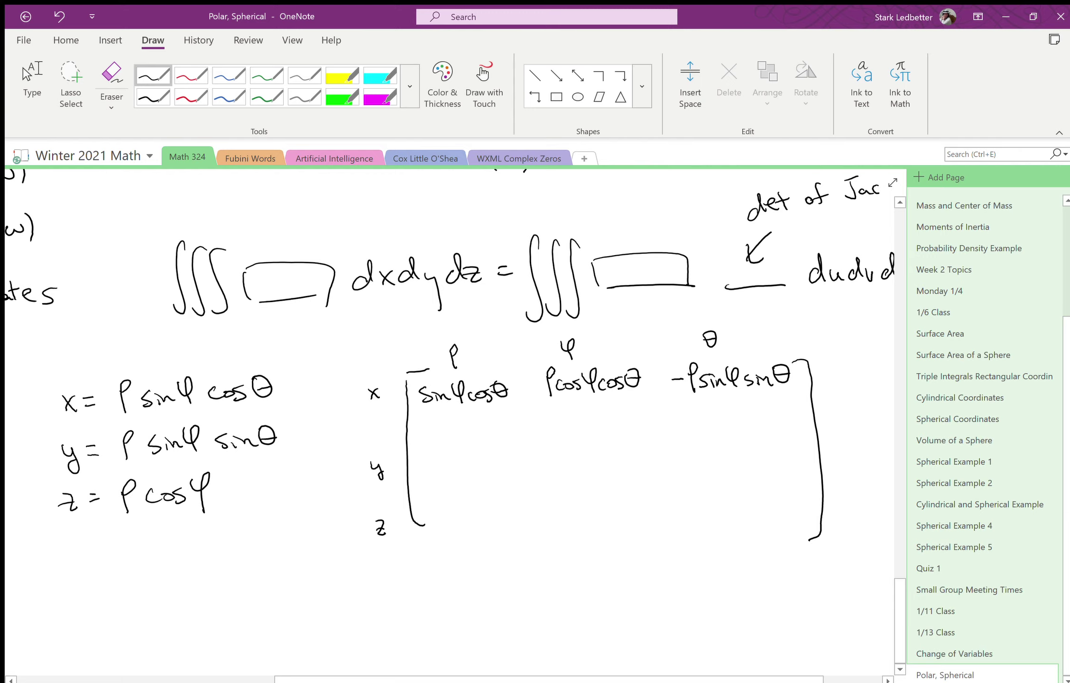
- Fill the matrix's y row with sin φ sin θ, ρ cos φ sin θ and ρ sin φ cos θ
scroll(455, 418, "down", 2)
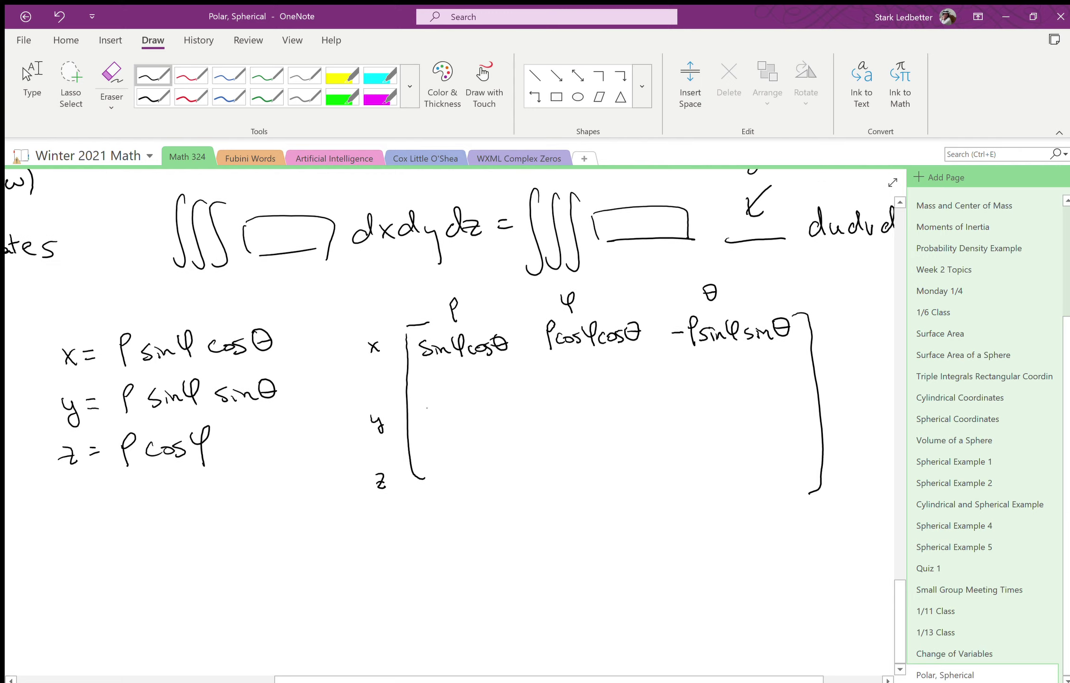
mouse_move(436, 404)
left_mouse_down()
mouse_move(428, 420)
mouse_move(457, 420)
mouse_move(467, 396)
mouse_move(476, 420)
mouse_move(506, 415)
mouse_move(511, 400)
left_mouse_up()
left_click_drag(504, 407, 565, 398)
mouse_move(584, 402)
left_mouse_down()
mouse_move(583, 414)
mouse_move(588, 406)
left_mouse_up()
mouse_move(602, 399)
left_mouse_down()
mouse_move(594, 413)
mouse_move(618, 410)
left_mouse_up()
mouse_move(631, 410)
left_mouse_down()
mouse_move(641, 400)
mouse_move(648, 411)
mouse_move(655, 394)
left_mouse_up()
mouse_move(649, 403)
left_mouse_down()
mouse_move(713, 386)
mouse_move(721, 404)
mouse_move(769, 402)
left_mouse_up()
left_click_drag(780, 393, 800, 380)
left_click_drag(791, 390, 808, 389)
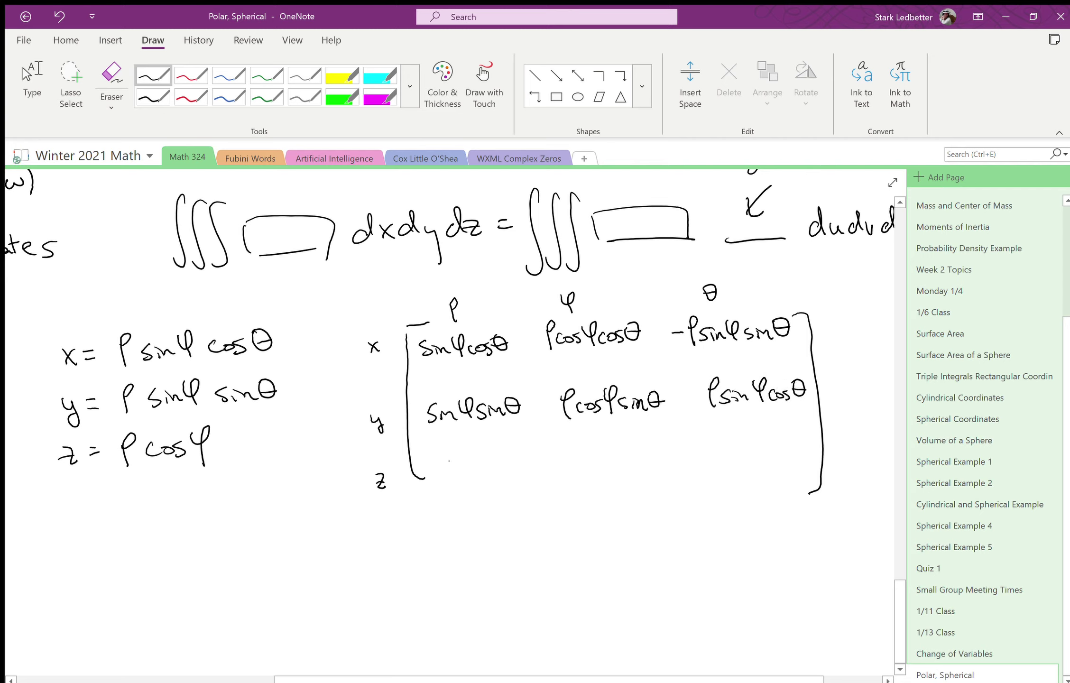
- Fill the matrix's z row with cos φ, −ρ sin φ and 0, and underline ρ cos φ in the z equation
left_click_drag(459, 462, 458, 473)
mouse_move(467, 461)
left_mouse_down()
mouse_move(470, 473)
mouse_move(499, 455)
left_mouse_up()
left_click_drag(496, 447, 496, 476)
left_click_drag(568, 459, 597, 450)
mouse_move(612, 451)
left_mouse_down()
mouse_move(603, 467)
mouse_move(635, 464)
mouse_move(651, 444)
left_mouse_up()
left_click_drag(646, 437, 648, 472)
left_click_drag(134, 486, 190, 480)
left_click_drag(769, 439, 772, 441)
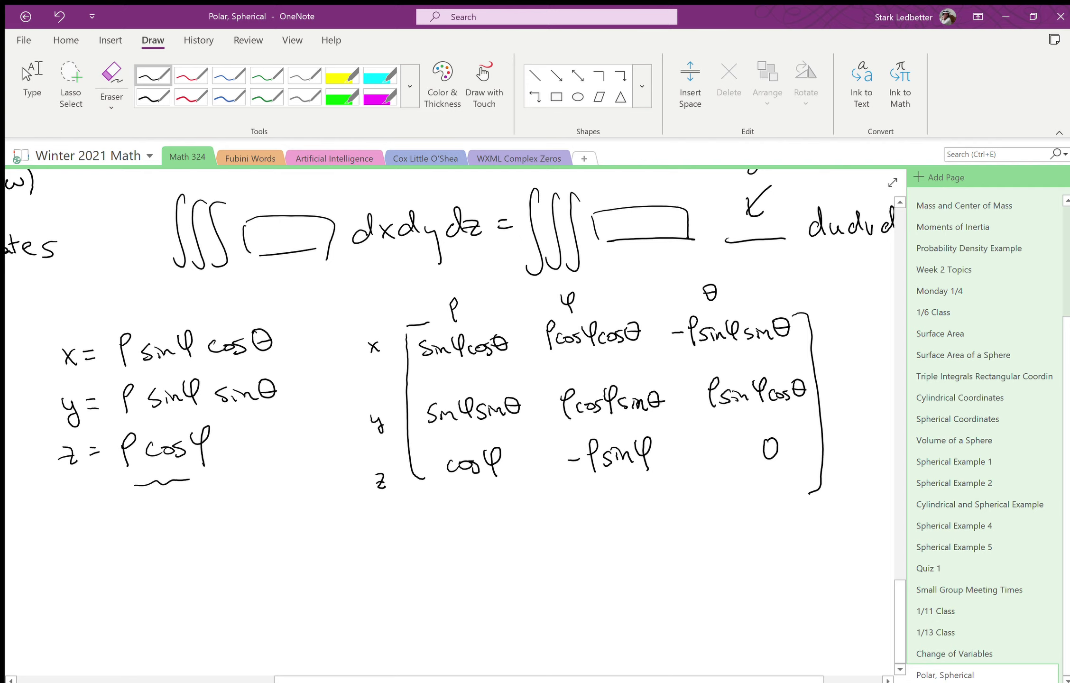
- Underline the matrix's z row in red, discarding the other trial marks around the matrix
scroll(451, 379, "right", 3)
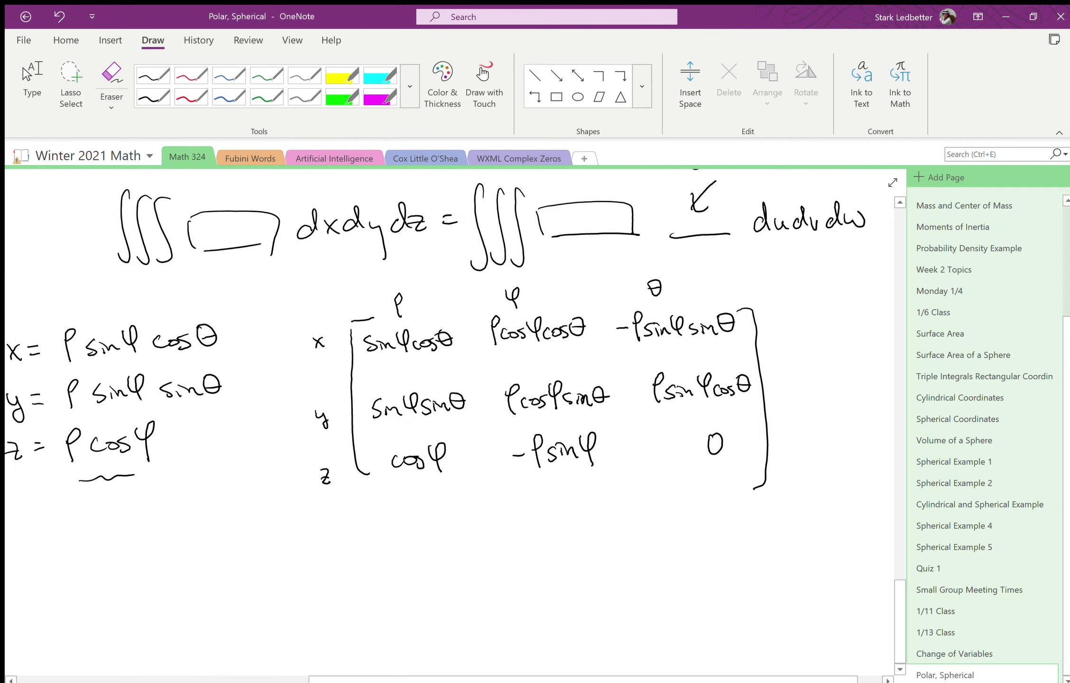
left_click(33, 90)
left_click(203, 73)
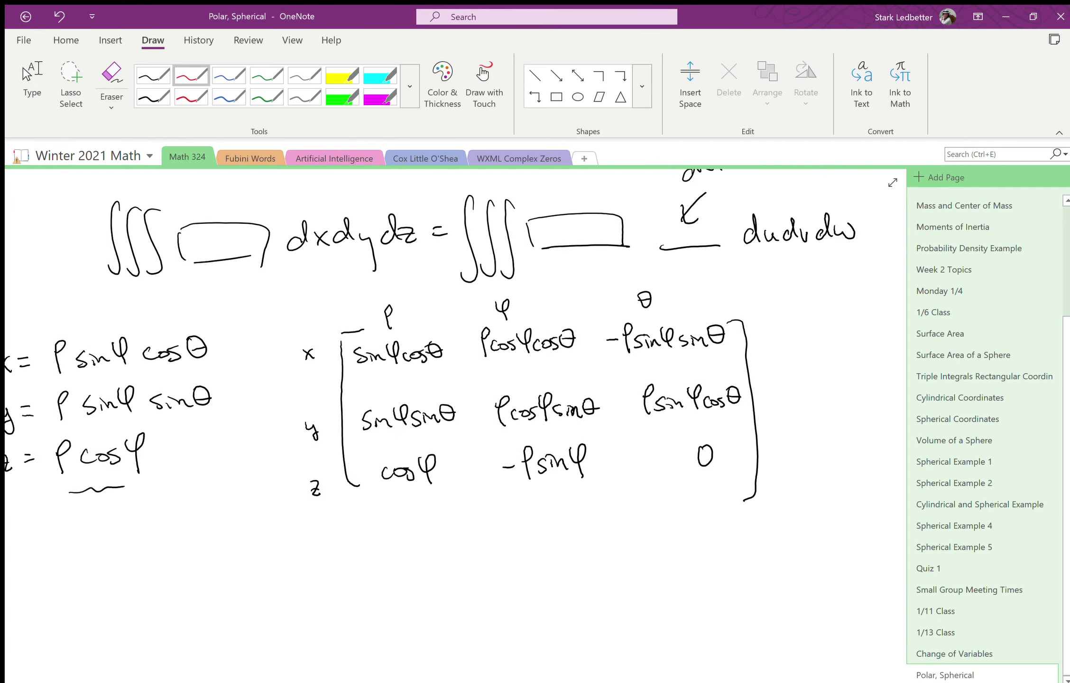
left_click_drag(783, 444, 784, 463)
mouse_move(774, 453)
left_mouse_down()
mouse_move(795, 453)
mouse_move(788, 473)
left_mouse_up()
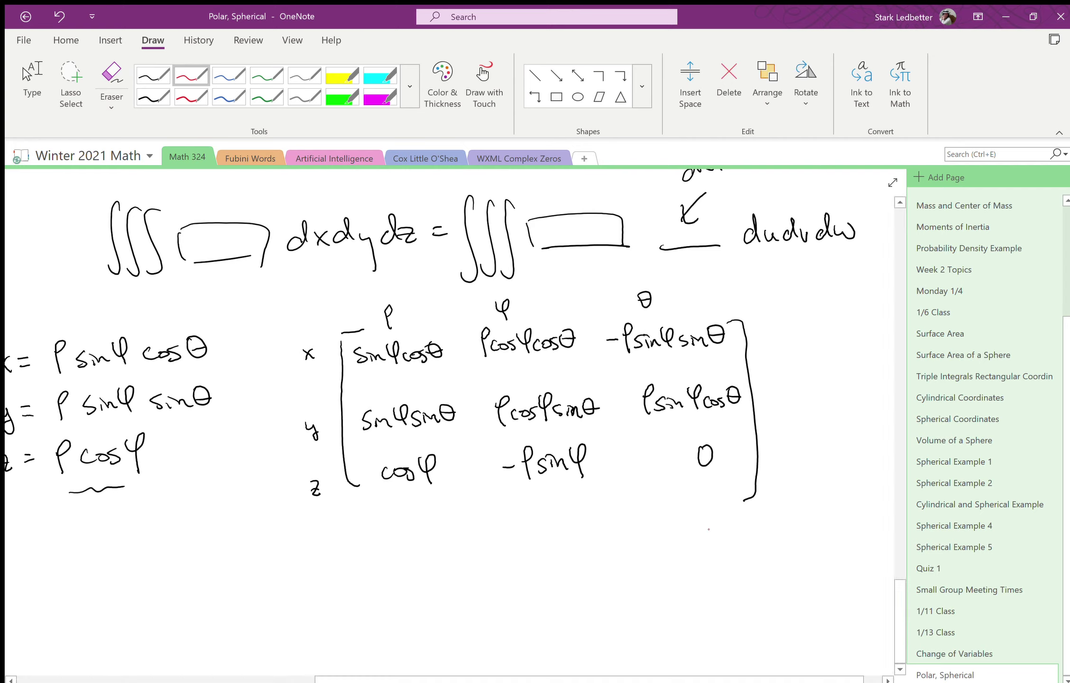
left_click_drag(712, 533, 708, 507)
mouse_move(699, 503)
left_mouse_down()
mouse_move(718, 512)
mouse_move(704, 506)
left_mouse_up()
left_click_drag(399, 504, 727, 489)
- Circle the cos φ entry in red and strike through its column and row
scroll(455, 418, "down", 2)
left_click(32, 88)
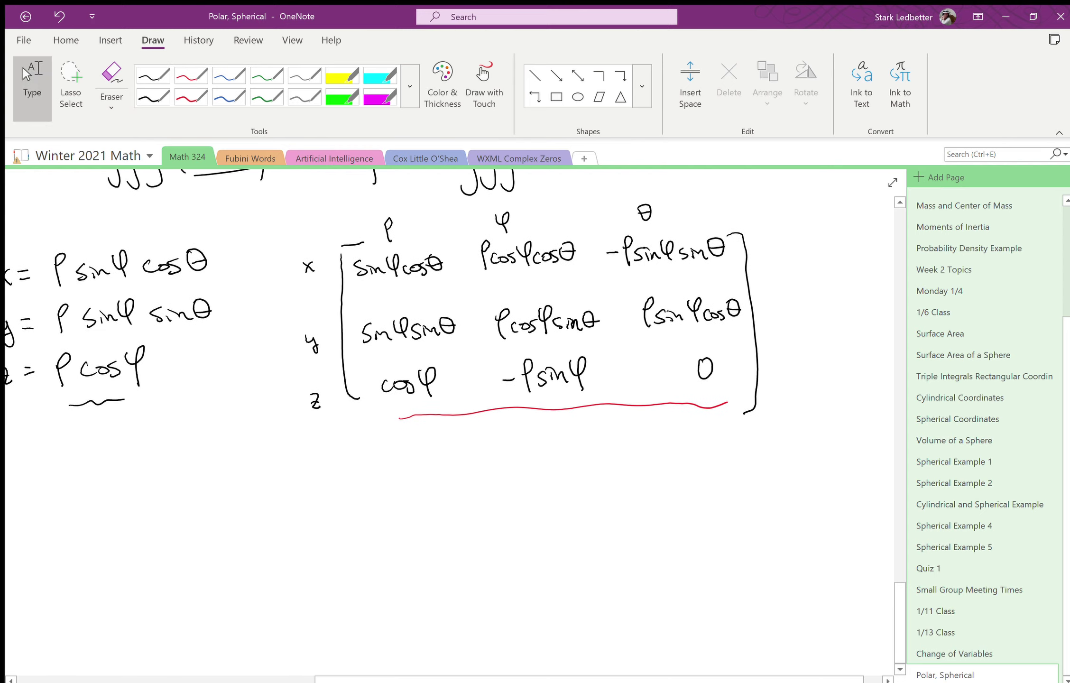
left_click_drag(419, 356, 435, 361)
left_click_drag(398, 243, 411, 402)
left_click_drag(336, 390, 745, 370)
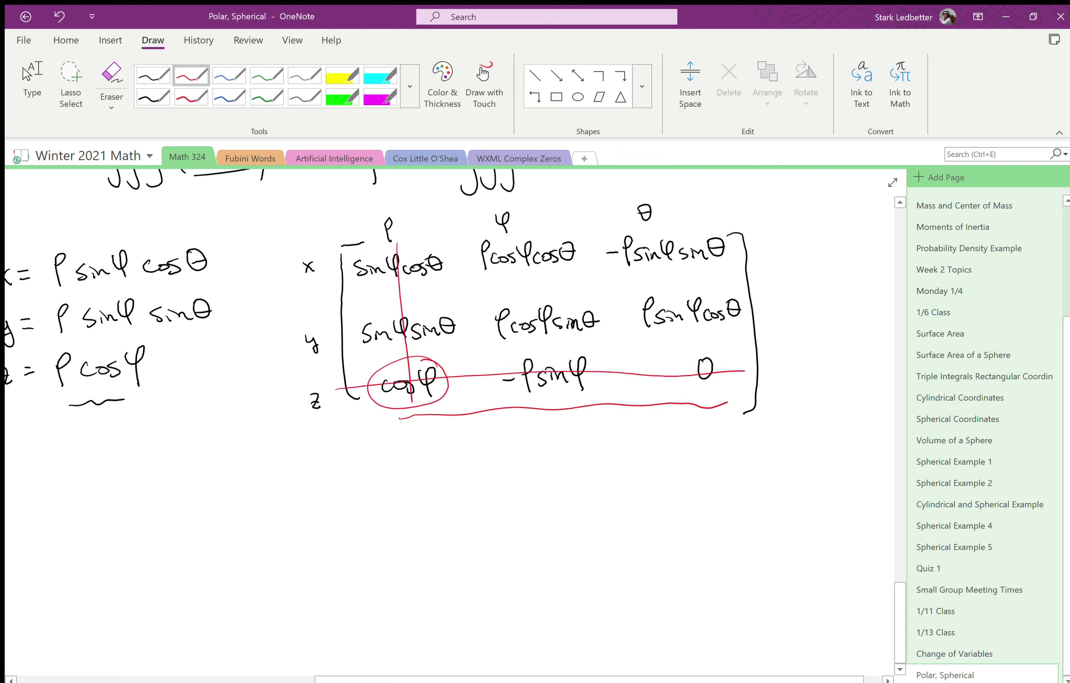
- Handwrite det(Jacobian) = cos φ and an opening parenthesis in black below the matrix
left_click(159, 74)
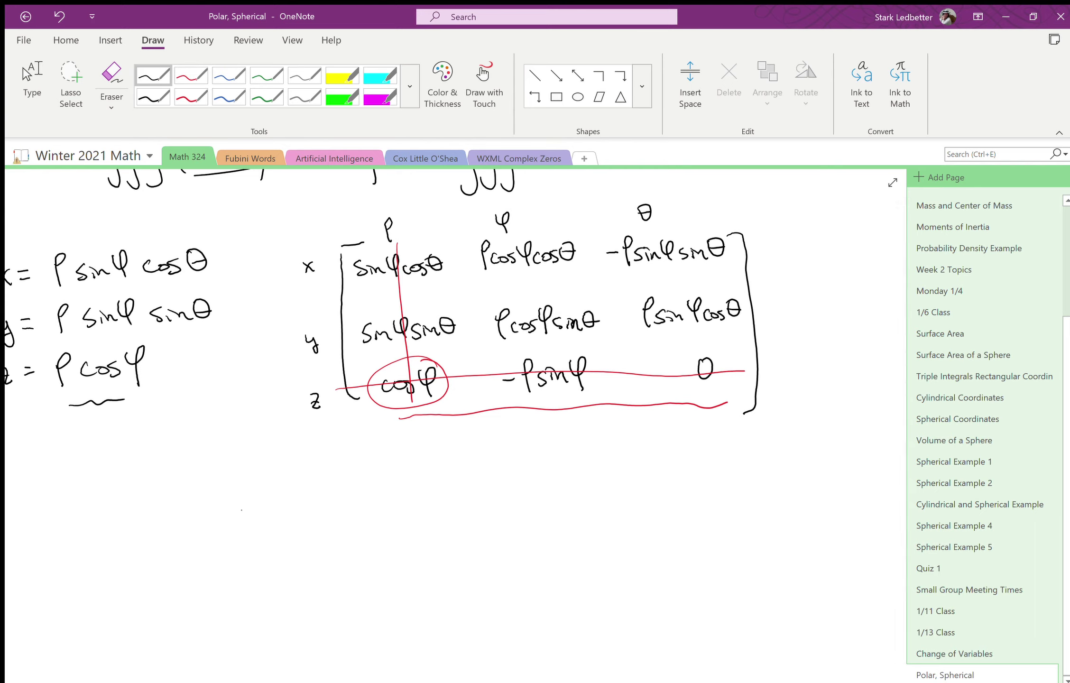
mouse_move(259, 507)
left_mouse_down()
mouse_move(260, 522)
mouse_move(271, 519)
left_mouse_up()
left_click_drag(268, 509, 287, 522)
mouse_move(303, 488)
left_mouse_down()
mouse_move(299, 521)
mouse_move(321, 493)
mouse_move(305, 513)
mouse_move(334, 515)
left_mouse_up()
mouse_move(346, 503)
left_mouse_down()
mouse_move(337, 511)
mouse_move(390, 505)
left_mouse_up()
left_click_drag(391, 500, 406, 511)
mouse_move(419, 489)
left_mouse_down()
mouse_move(431, 495)
mouse_move(377, 480)
mouse_move(395, 469)
mouse_move(430, 486)
left_mouse_up()
scroll(450, 422, "right", 2)
left_click_drag(454, 434, 470, 489)
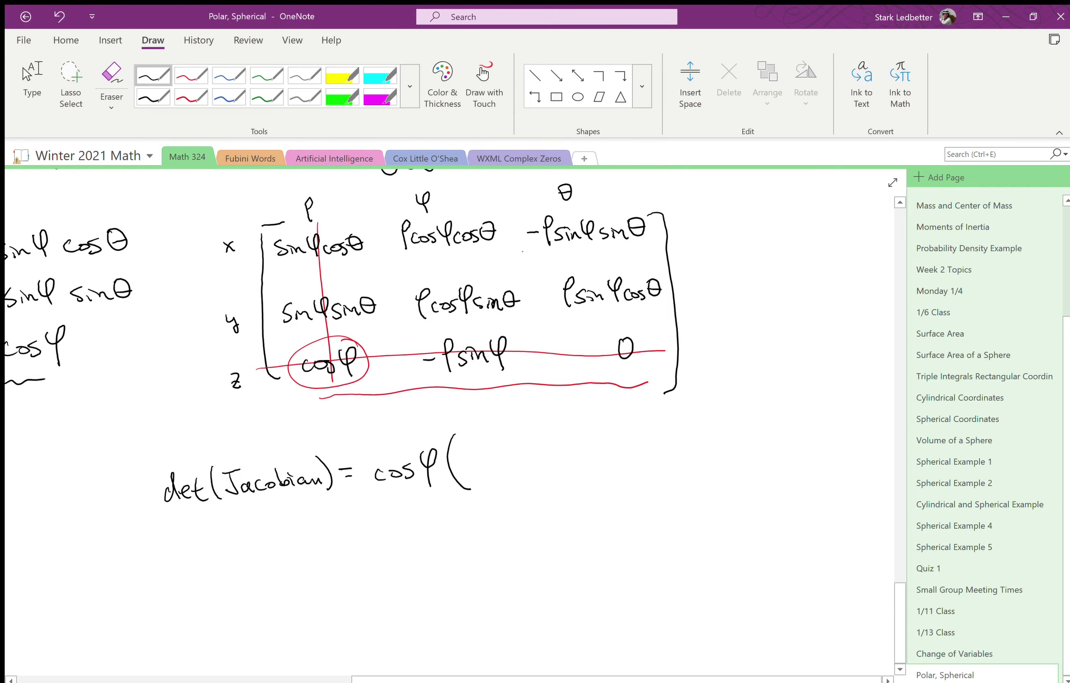
- Cross-link the remaining 2×2 entries in red and write ρ² sin φ cos φ cos² θ in black after the opening parenthesis
left_click(191, 75)
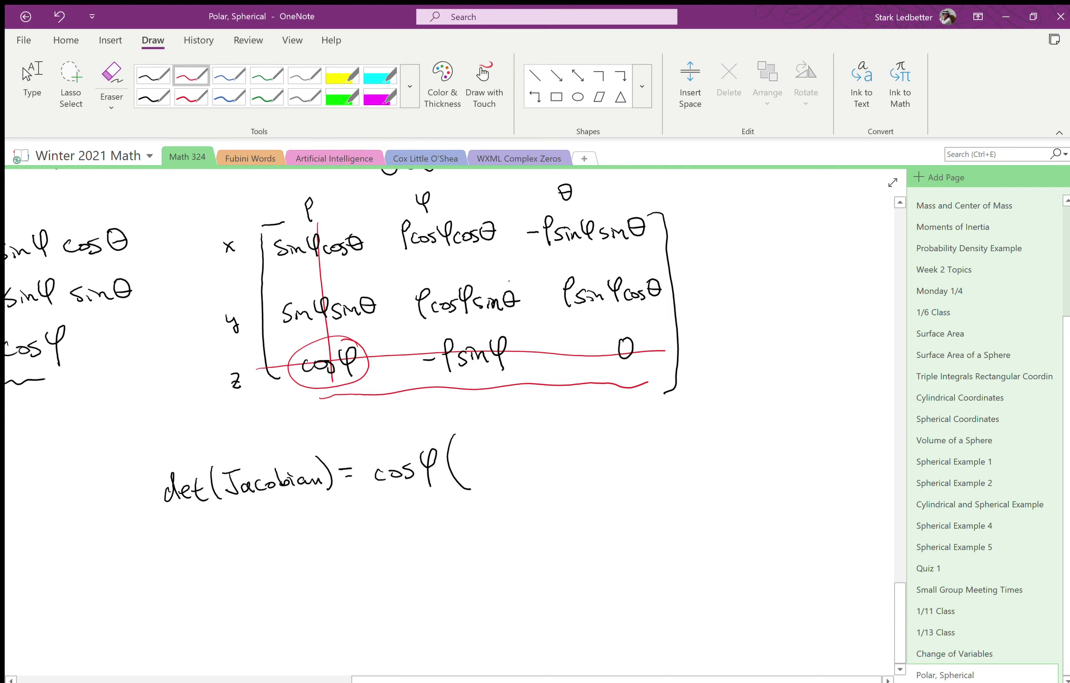
left_click_drag(505, 259, 548, 276)
left_click_drag(556, 256, 503, 283)
left_click(152, 75)
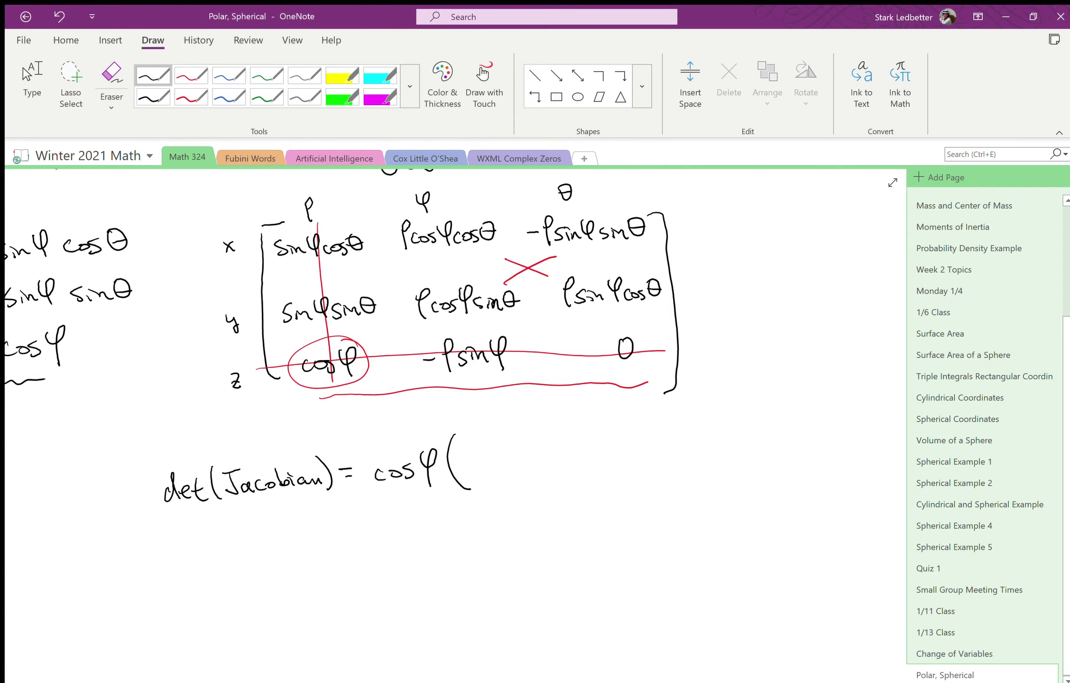
mouse_move(469, 486)
left_mouse_down()
mouse_move(472, 457)
mouse_move(496, 455)
mouse_move(495, 473)
mouse_move(538, 473)
left_mouse_up()
mouse_move(556, 456)
left_mouse_down()
mouse_move(555, 471)
mouse_move(604, 465)
left_mouse_up()
mouse_move(620, 457)
left_mouse_down()
mouse_move(626, 468)
mouse_move(651, 451)
left_mouse_up()
left_click_drag(662, 442, 671, 452)
- Erase the red cross and complete the parenthesis with + ρ² sin φ cos φ sin² θ
mouse_move(527, 278)
left_mouse_down()
mouse_move(527, 263)
mouse_move(543, 274)
mouse_move(541, 254)
left_mouse_up()
mouse_move(684, 456)
left_mouse_down()
mouse_move(699, 456)
mouse_move(691, 466)
left_mouse_up()
mouse_move(711, 475)
left_mouse_down()
mouse_move(718, 439)
mouse_move(734, 443)
mouse_move(727, 466)
left_mouse_up()
left_click_drag(743, 456, 760, 462)
left_click_drag(764, 450, 780, 445)
mouse_move(773, 435)
left_mouse_down()
mouse_move(772, 466)
mouse_move(797, 458)
left_mouse_up()
left_click_drag(805, 450, 835, 464)
scroll(449, 422, "right", 2)
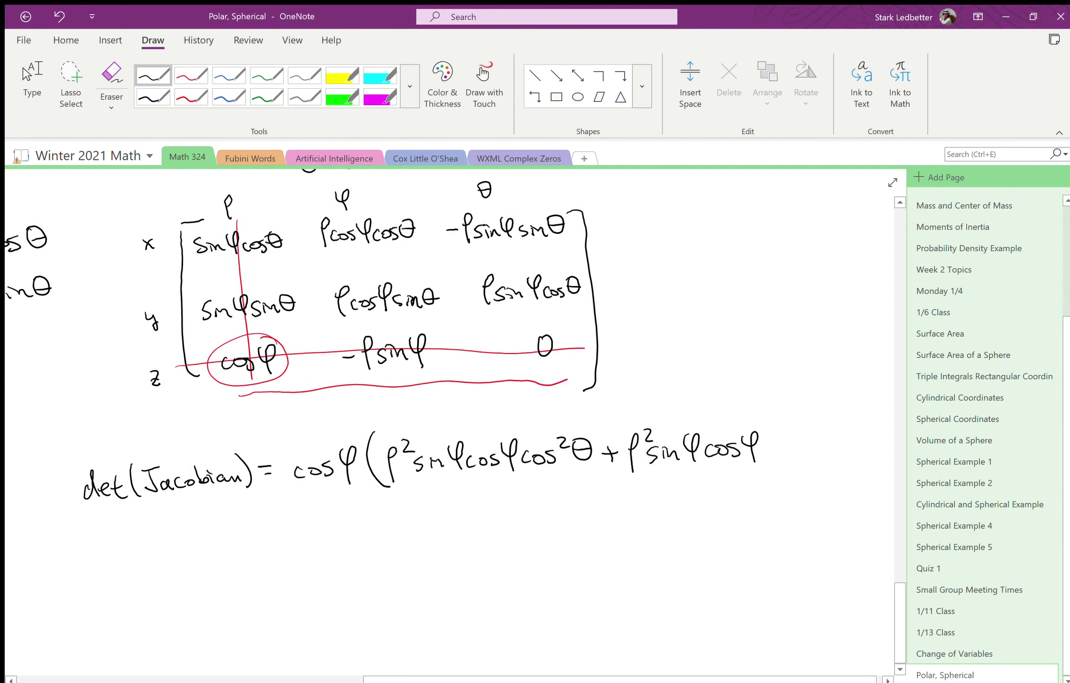
scroll(450, 422, "right", 1)
left_click_drag(751, 437, 740, 450)
mouse_move(757, 437)
left_mouse_down()
mouse_move(775, 446)
mouse_move(789, 435)
left_mouse_up()
left_click_drag(815, 411, 814, 454)
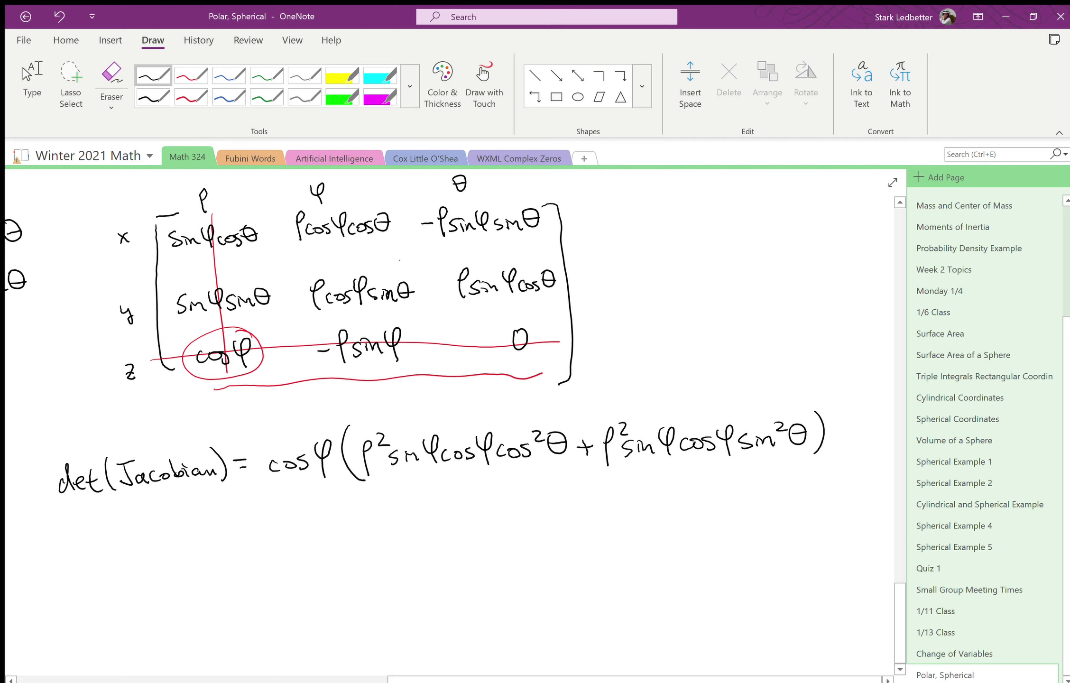
- Erase the red circle around cos φ and the strike-through lines on its column and row
left_click(417, 295)
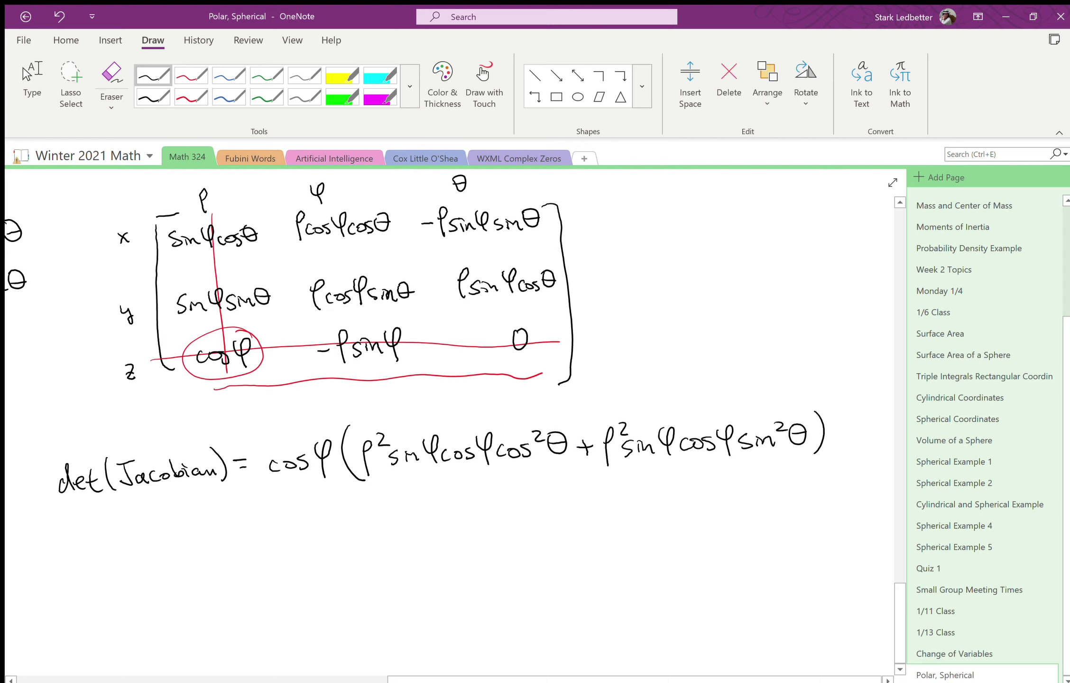
left_click(218, 272)
left_click_drag(273, 353, 262, 355)
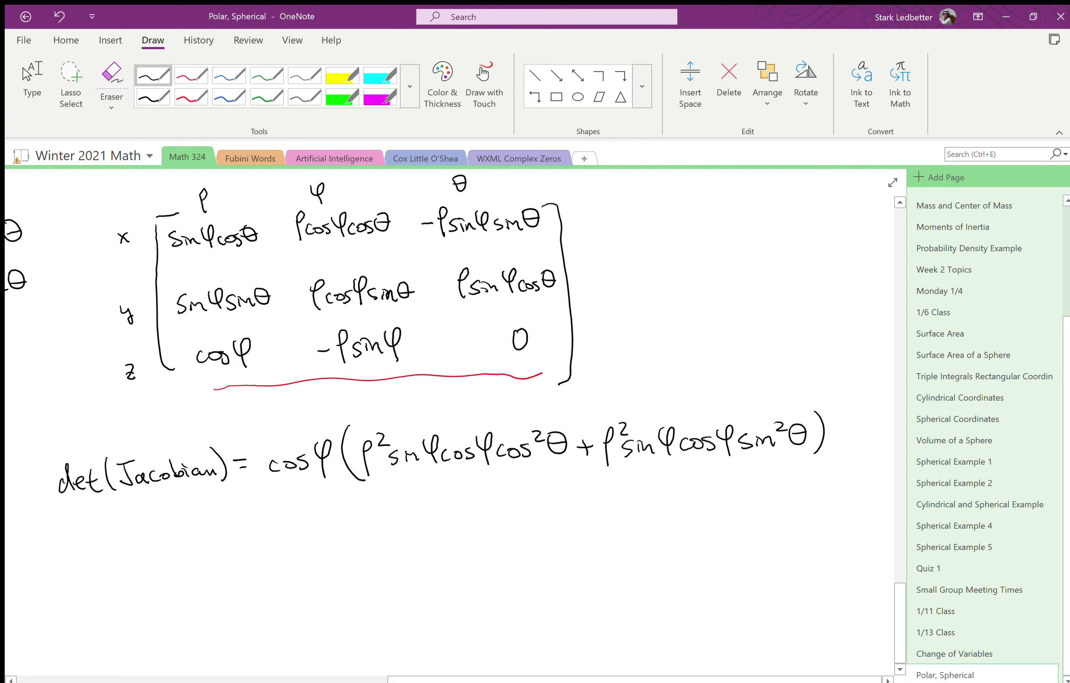
- Circle the −ρ sin φ entry in red, strike through its column and row, and switch back to black ink
left_click(196, 76)
left_click_drag(333, 375, 366, 378)
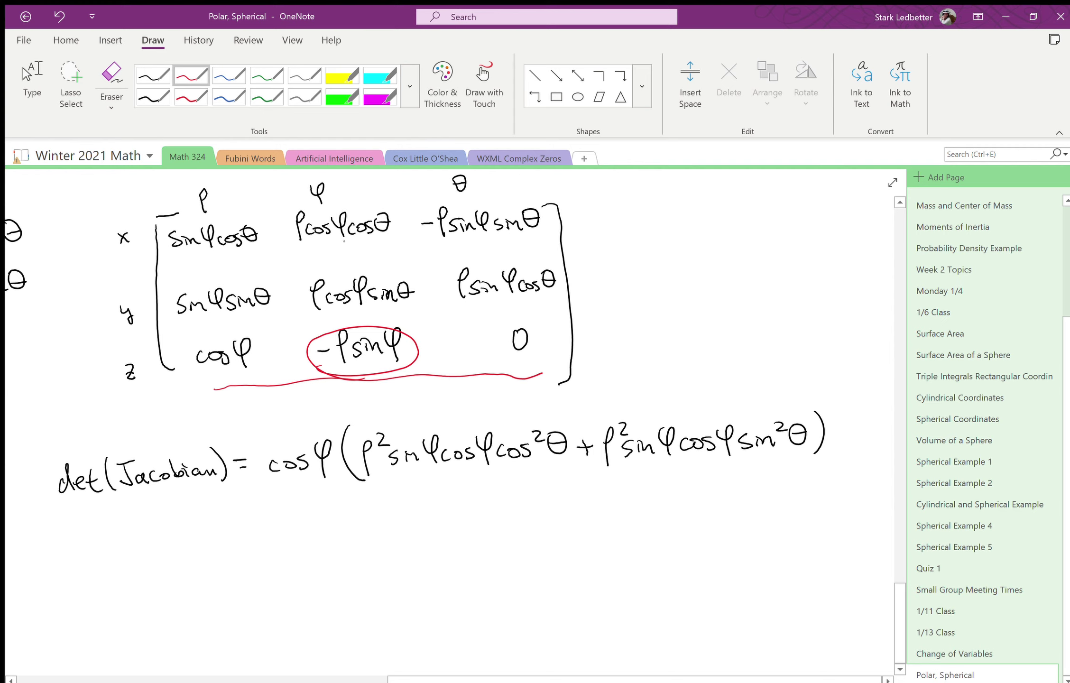
left_click_drag(344, 227, 363, 362)
left_click_drag(539, 341, 201, 357)
scroll(449, 422, "down", 2)
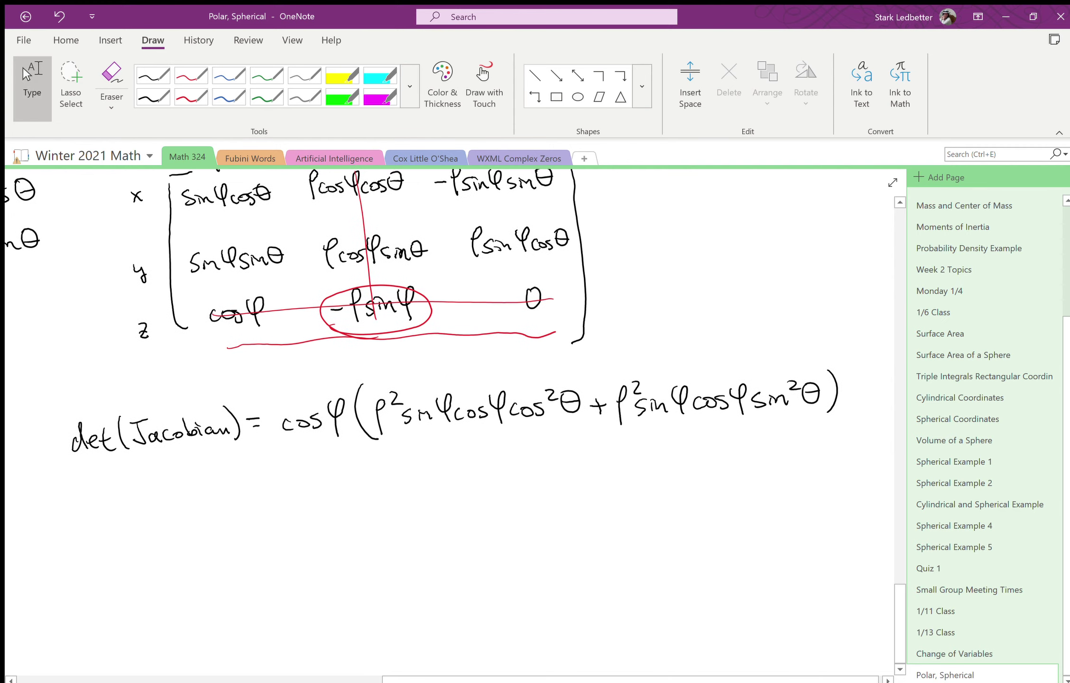
left_click(153, 75)
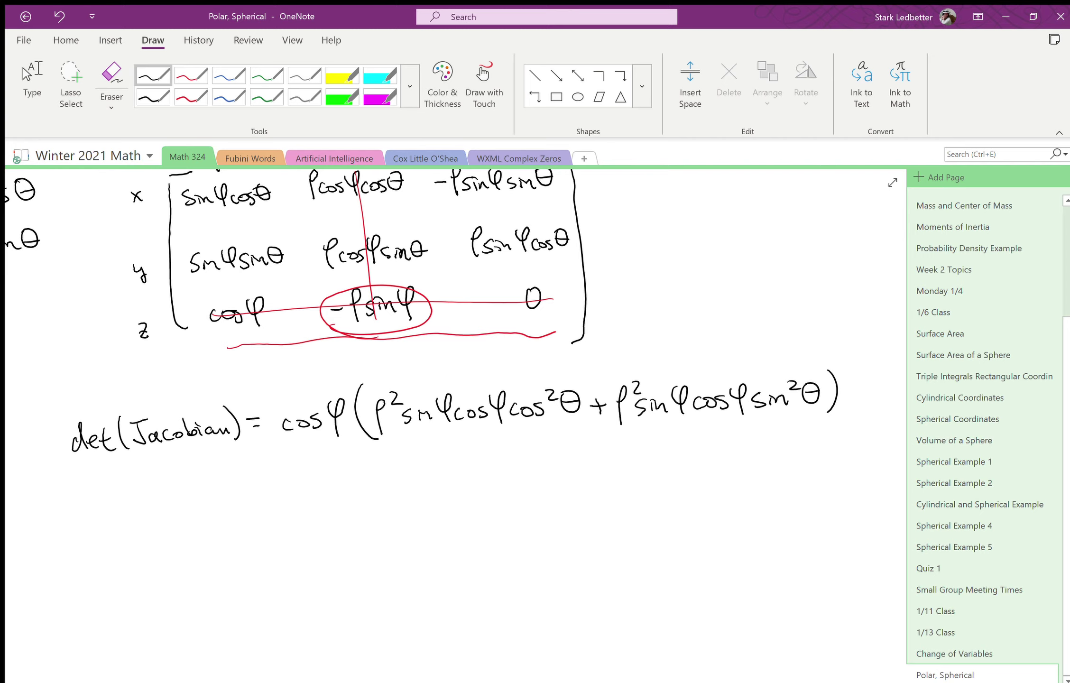
- Label the cos φ entry of the matrix with its position (3,1) directly beneath it
left_click(233, 303)
mouse_move(201, 342)
left_mouse_down()
mouse_move(199, 367)
mouse_move(208, 366)
left_mouse_up()
left_click_drag(217, 361, 226, 364)
left_click_drag(232, 343, 235, 367)
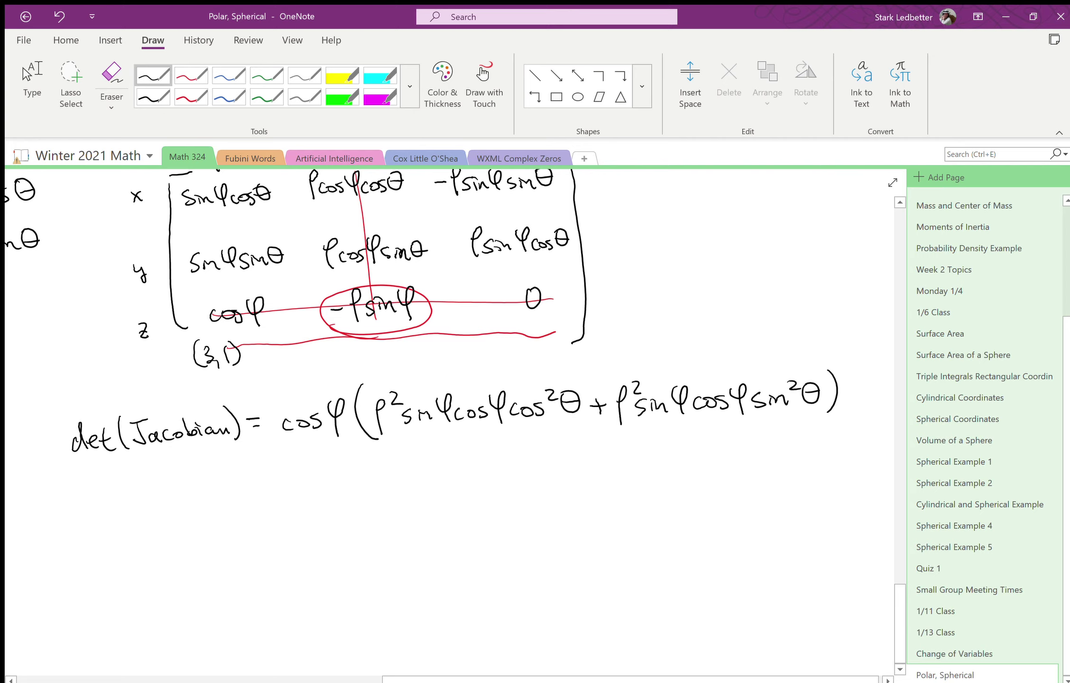
key("Escape")
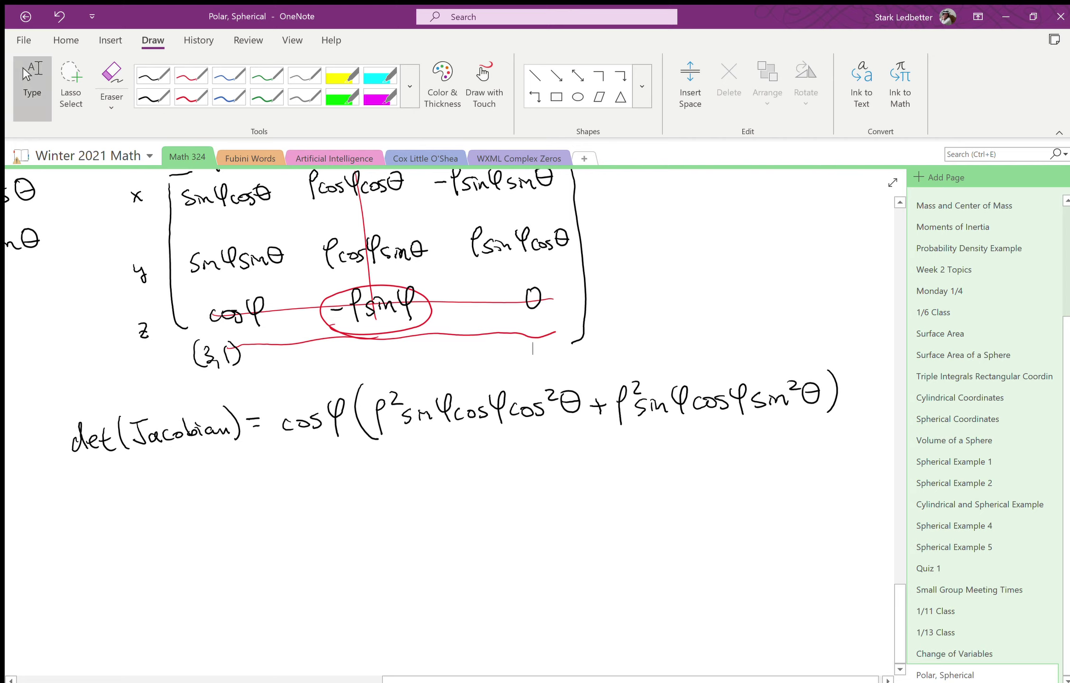
left_click(376, 251)
scroll(375, 251, "up", 1)
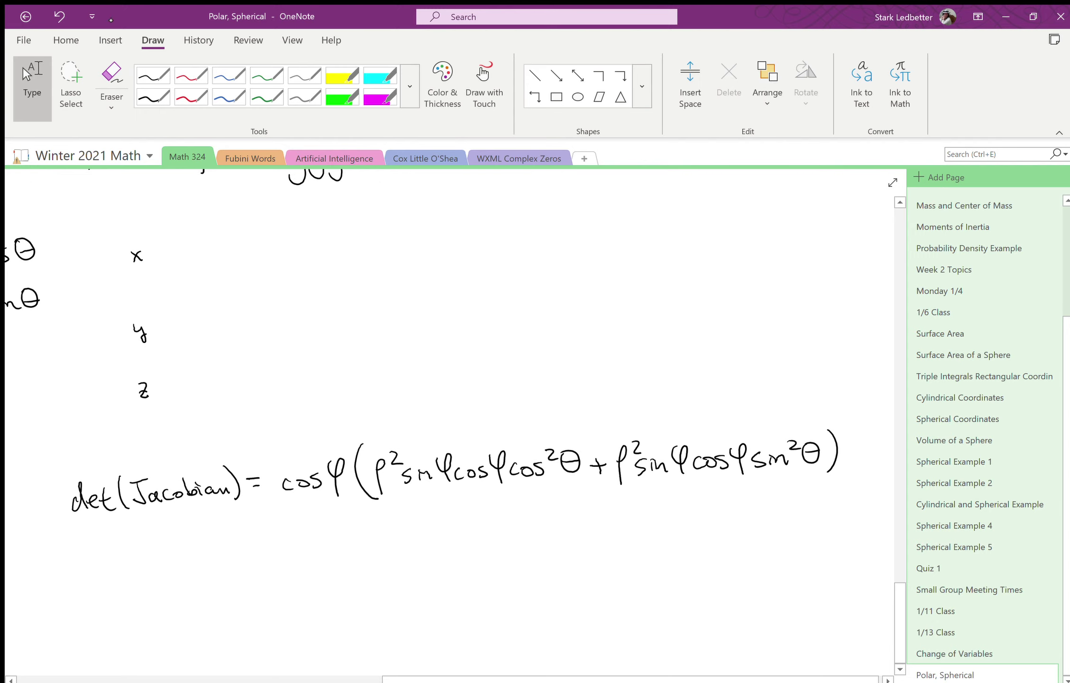
left_click(60, 16)
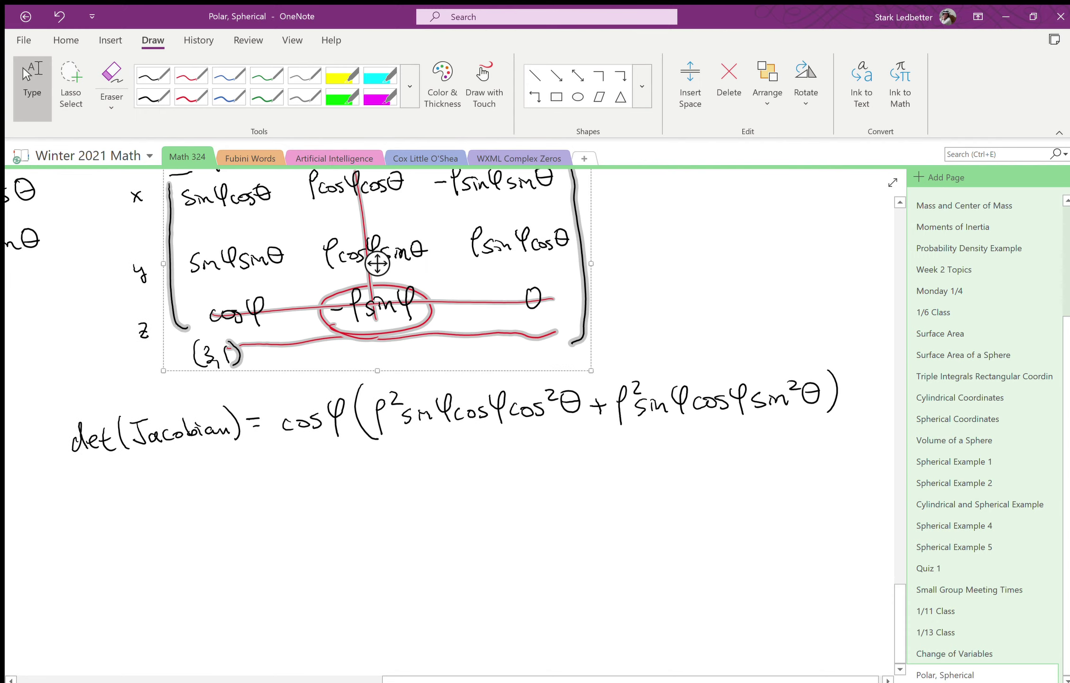
left_click(687, 327)
- Write + ρ sin φ and an opening parenthesis under the determinant line, and add a small arrow below the −ρ sin φ entry
left_click_drag(687, 325, 687, 375)
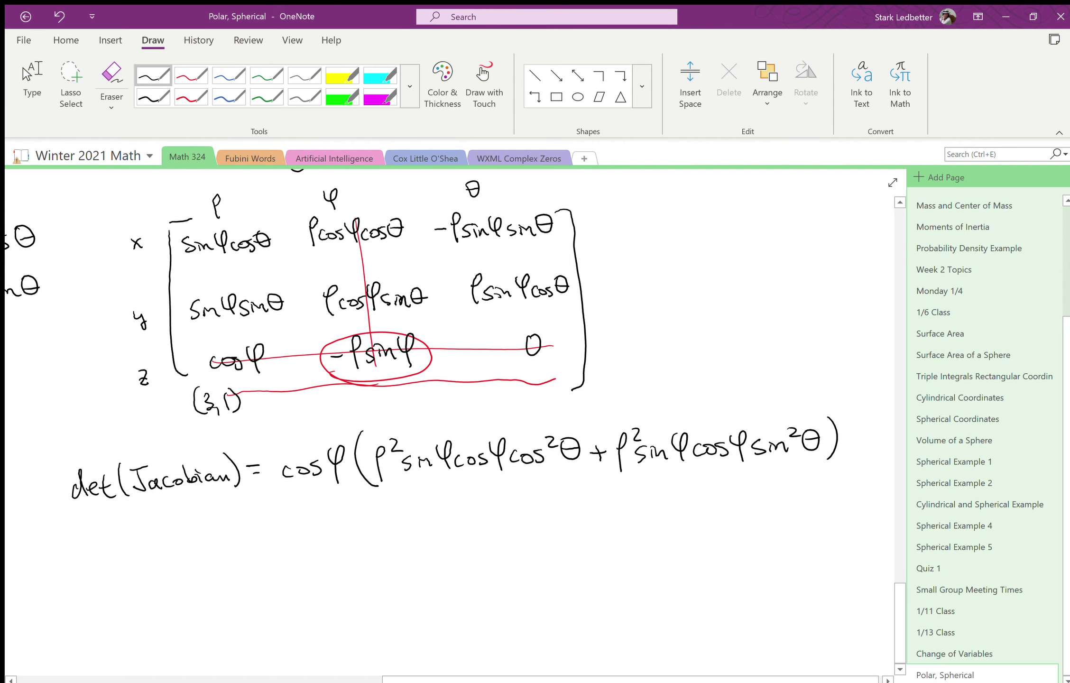
left_click_drag(332, 530, 352, 526)
mouse_move(417, 403)
left_mouse_down()
mouse_move(411, 381)
mouse_move(420, 379)
left_mouse_up()
mouse_move(347, 518)
left_mouse_down()
mouse_move(349, 543)
mouse_move(370, 522)
left_mouse_up()
mouse_move(394, 524)
left_mouse_down()
mouse_move(382, 536)
mouse_move(399, 537)
left_mouse_up()
left_click_drag(404, 537, 430, 540)
left_click_drag(466, 499, 469, 550)
- Cross-link the remaining 2×2 entries in red and complete the parenthesis in black with ρ sin² φ cos² θ + ρ sin² φ sin² θ
left_click(191, 75)
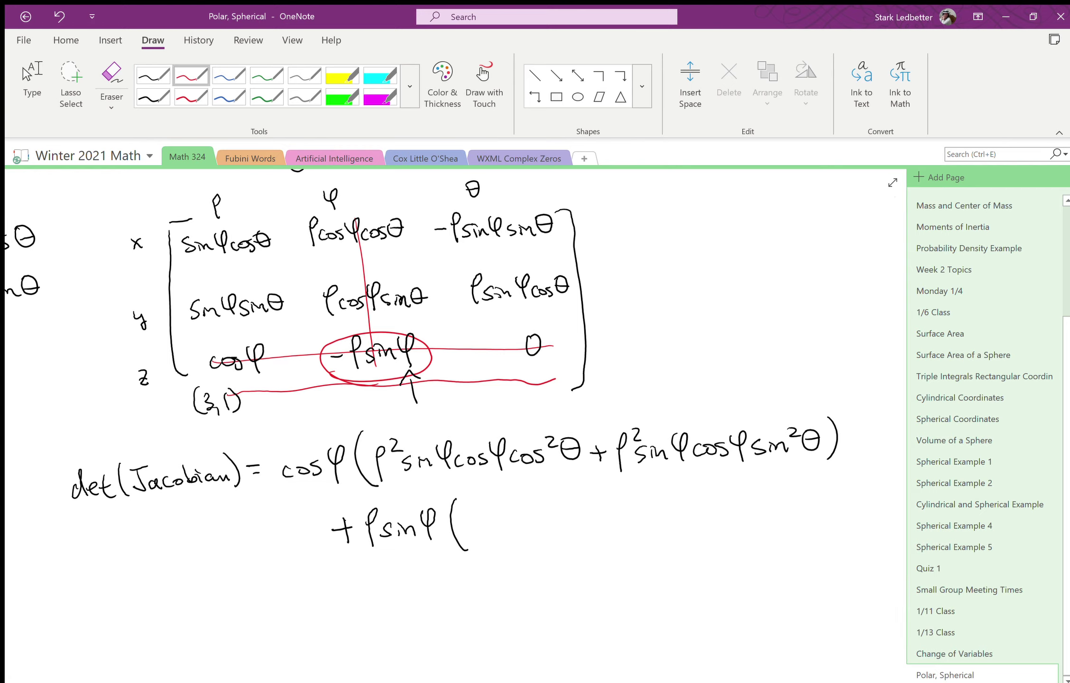
left_click_drag(280, 242, 425, 297)
left_click_drag(427, 250, 293, 302)
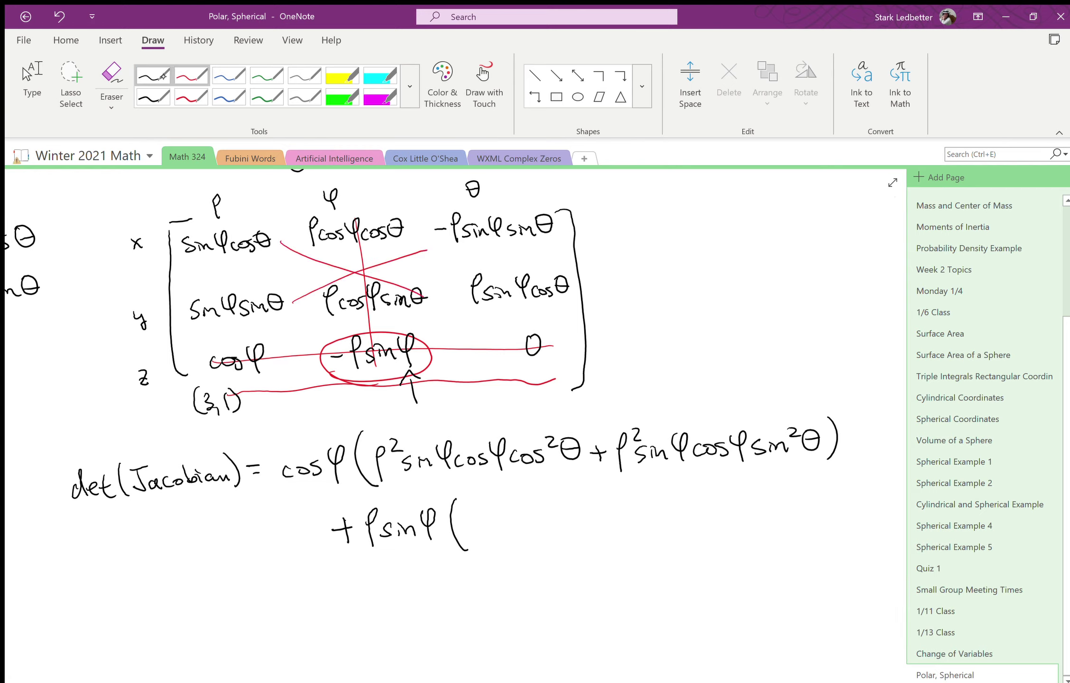
left_click(153, 75)
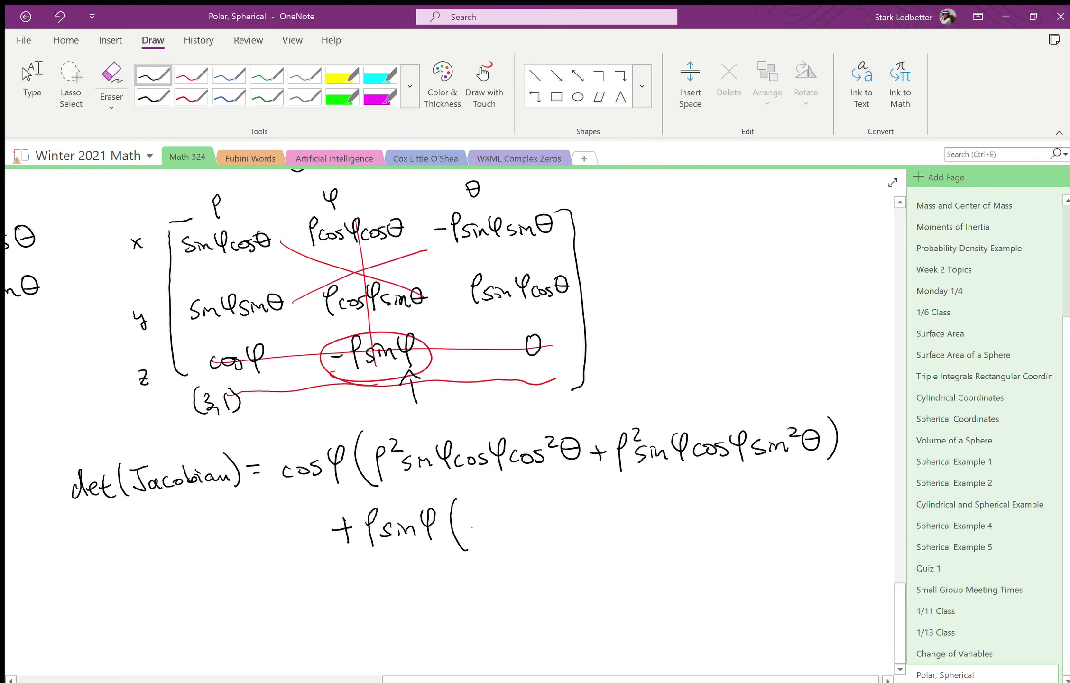
mouse_move(471, 511)
left_mouse_down()
mouse_move(487, 540)
mouse_move(533, 523)
mouse_move(547, 539)
mouse_move(622, 499)
mouse_move(631, 515)
mouse_move(670, 516)
mouse_move(663, 529)
mouse_move(693, 512)
mouse_move(717, 522)
left_mouse_up()
mouse_move(718, 511)
left_mouse_down()
mouse_move(732, 520)
mouse_move(744, 507)
mouse_move(762, 529)
mouse_move(784, 520)
left_mouse_up()
mouse_move(788, 520)
left_mouse_down()
mouse_move(815, 505)
mouse_move(824, 516)
left_mouse_up()
mouse_move(816, 506)
left_mouse_down()
mouse_move(835, 506)
mouse_move(837, 529)
left_mouse_up()
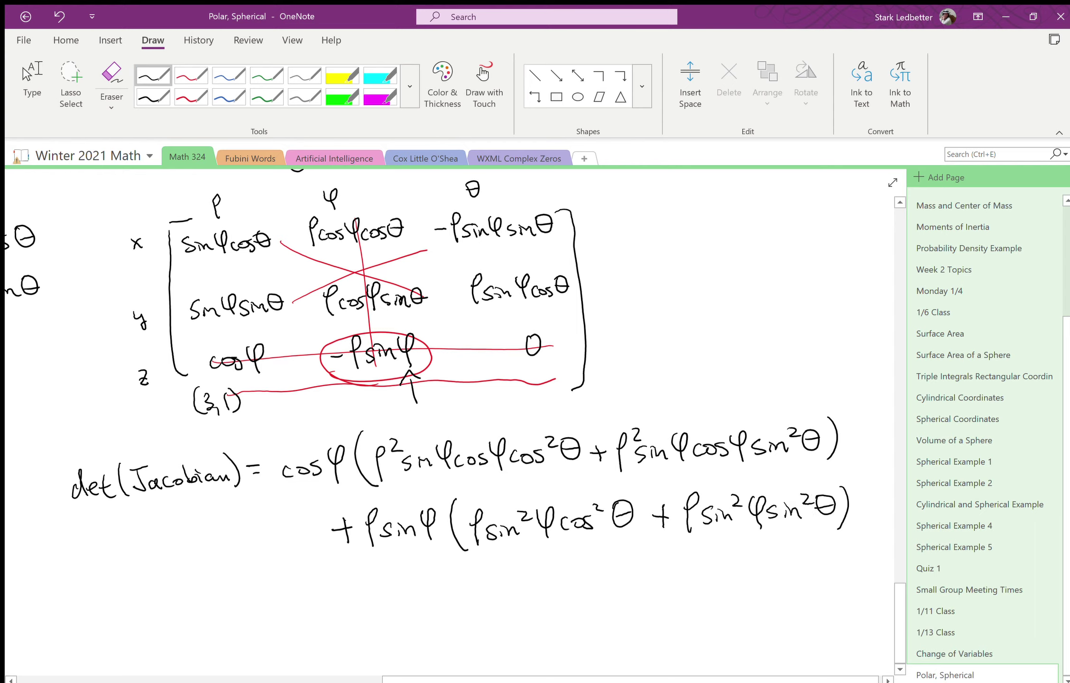
- Erase the red circle, cross and strike-through lines and the small arrow from the matrix, and return to black ink
key("alt+d")
key("e")
mouse_move(459, 330)
left_mouse_down()
mouse_move(428, 357)
mouse_move(449, 392)
mouse_move(410, 394)
left_mouse_up()
left_click_drag(372, 252, 358, 280)
left_click_drag(313, 246, 332, 268)
left_click(153, 75)
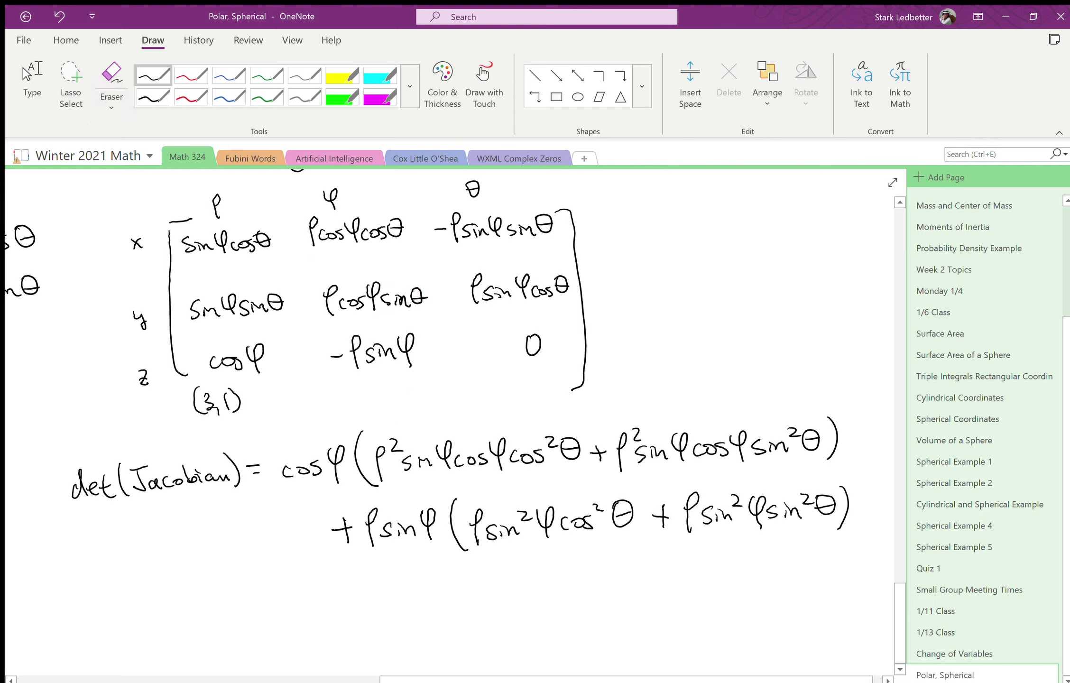
- Circle the 0 entry of the matrix in red and append + 0 in black to the determinant expansion
left_click(191, 75)
left_click_drag(543, 322, 536, 324)
left_click(153, 75)
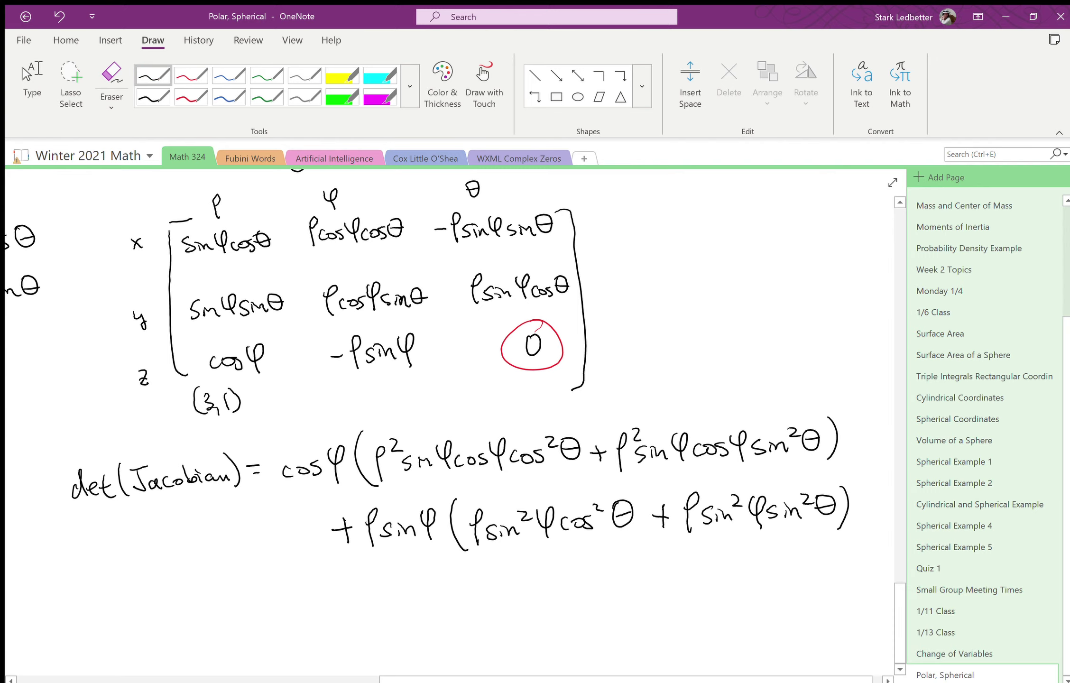
left_click_drag(850, 516, 868, 515)
mouse_move(862, 506)
left_mouse_down()
mouse_move(862, 524)
mouse_move(881, 501)
left_mouse_up()
- Start a new line with an equals sign and underline ρ² sin φ cos φ in red in both terms of the first parenthesis
scroll(449, 422, "down", 3)
scroll(449, 422, "right", 1)
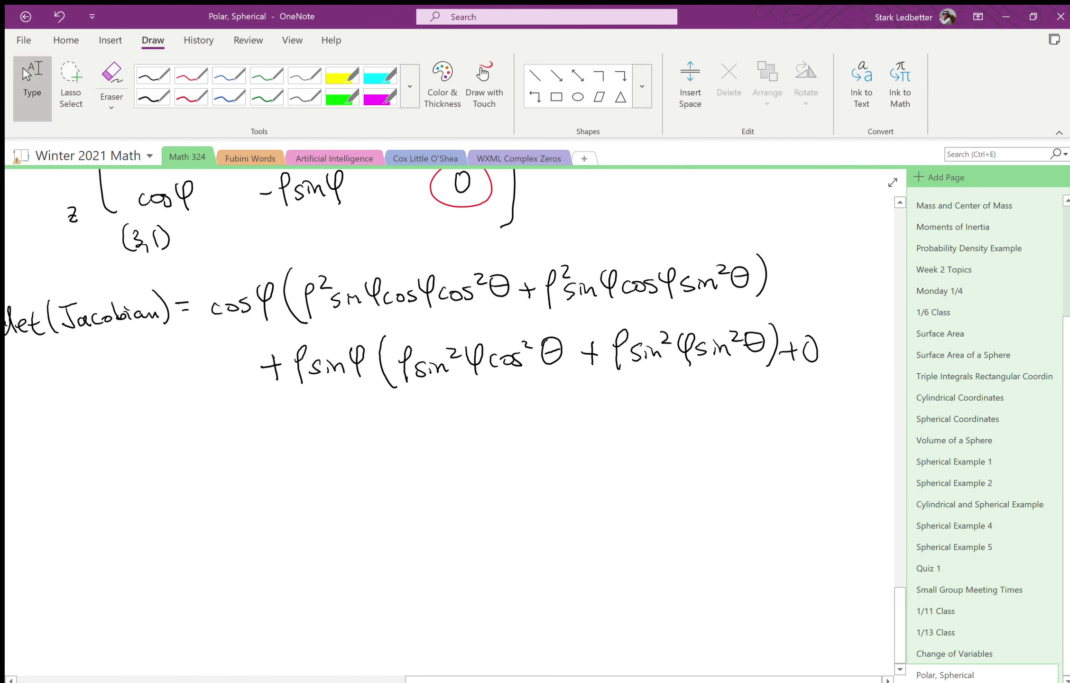
left_click(152, 75)
left_click_drag(179, 461, 192, 460)
left_click_drag(179, 469, 194, 467)
left_click(190, 75)
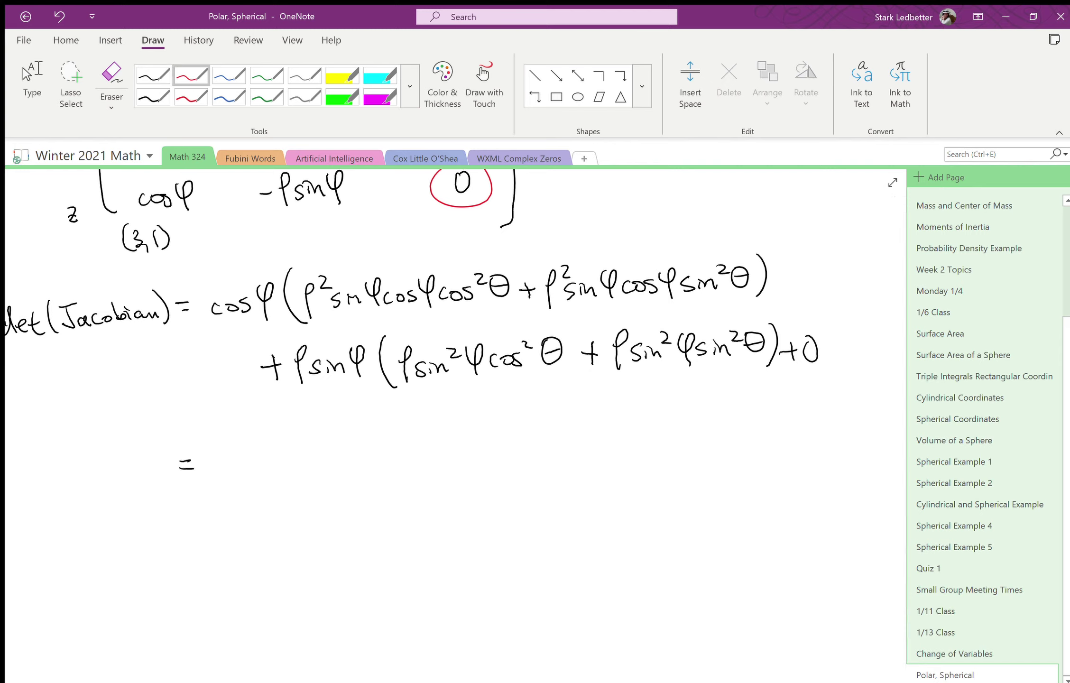
left_click_drag(306, 319, 444, 311)
left_click_drag(545, 312, 670, 302)
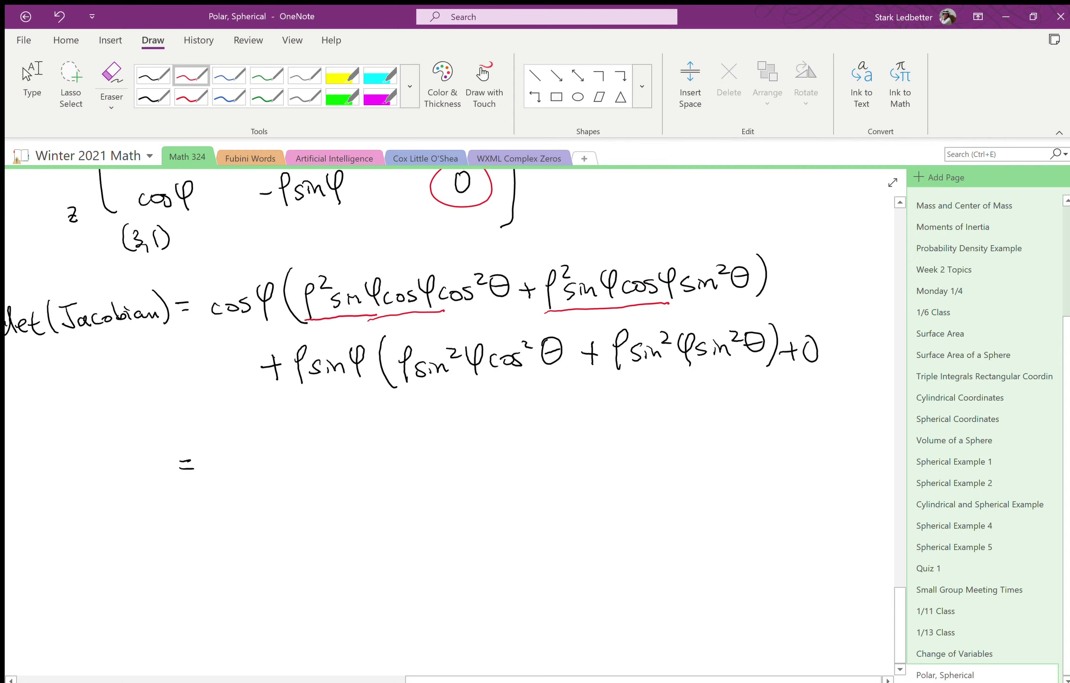
- Underline the leading cos φ with a black wavy line and write ρ² sin φ cos² φ + after the equals sign
left_click(153, 75)
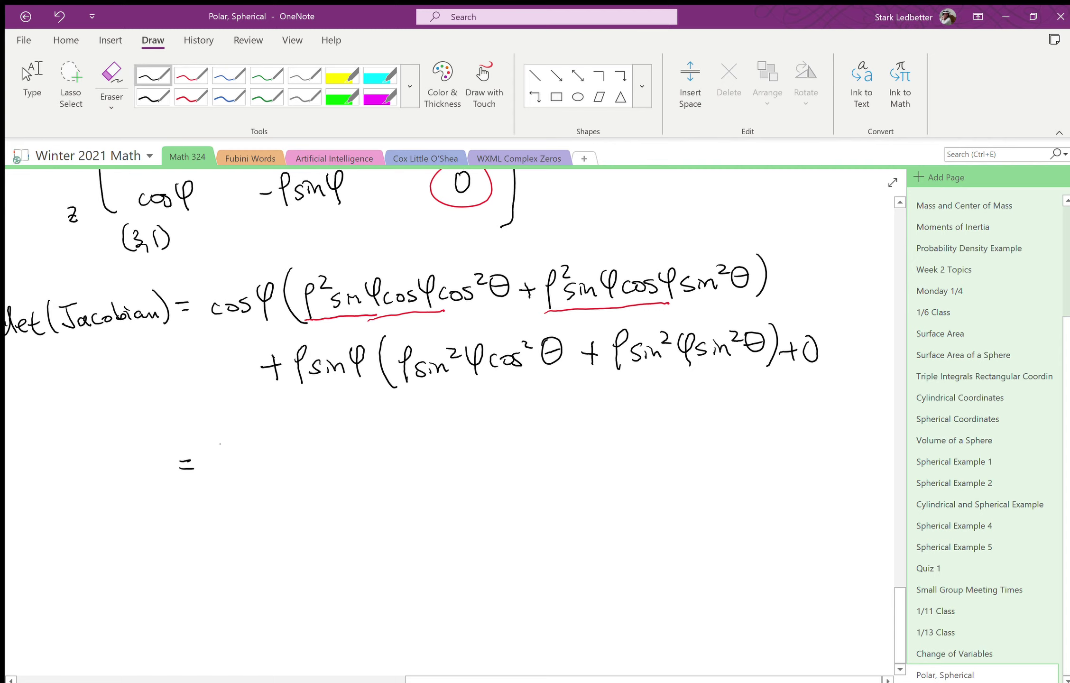
left_click_drag(227, 334, 273, 328)
mouse_move(222, 450)
left_mouse_down()
mouse_move(224, 490)
mouse_move(245, 447)
mouse_move(259, 470)
mouse_move(297, 472)
mouse_move(331, 465)
mouse_move(336, 452)
left_mouse_up()
mouse_move(359, 448)
left_mouse_down()
mouse_move(346, 461)
mouse_move(397, 435)
left_mouse_up()
mouse_move(390, 430)
left_mouse_down()
mouse_move(390, 480)
mouse_move(403, 439)
left_mouse_up()
left_click_drag(394, 435, 395, 478)
mouse_move(412, 456)
left_mouse_down()
mouse_move(426, 454)
mouse_move(421, 467)
left_mouse_up()
- Underline the common sin² φ factor in red in both terms of the second parenthesis
left_click(191, 75)
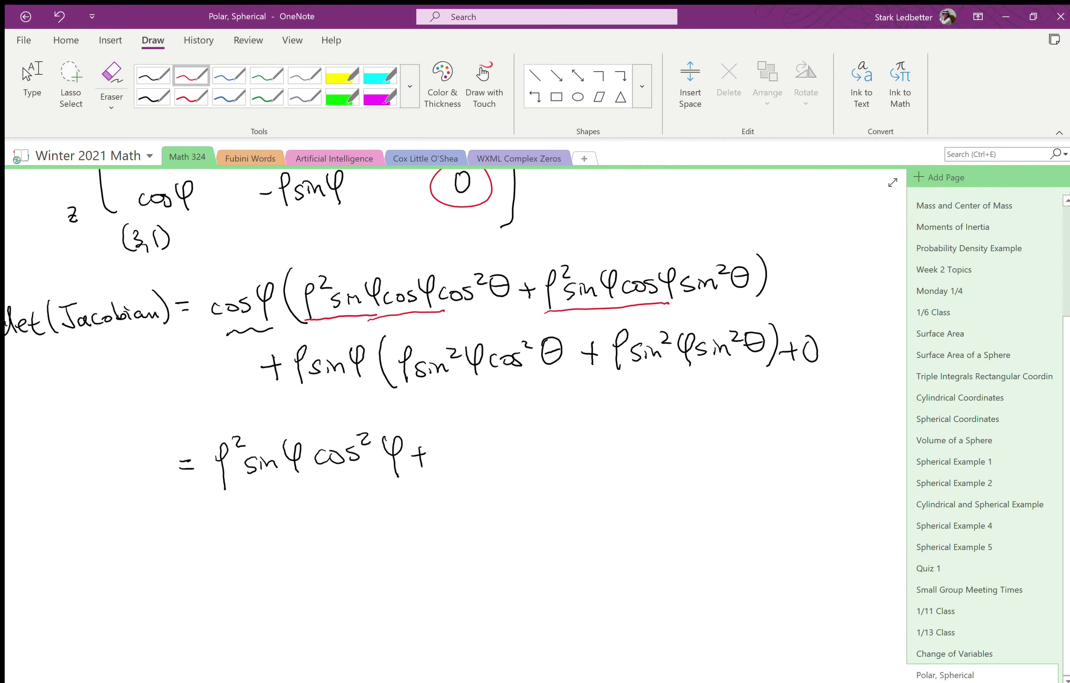
left_click_drag(415, 389, 461, 384)
left_click_drag(617, 379, 688, 374)
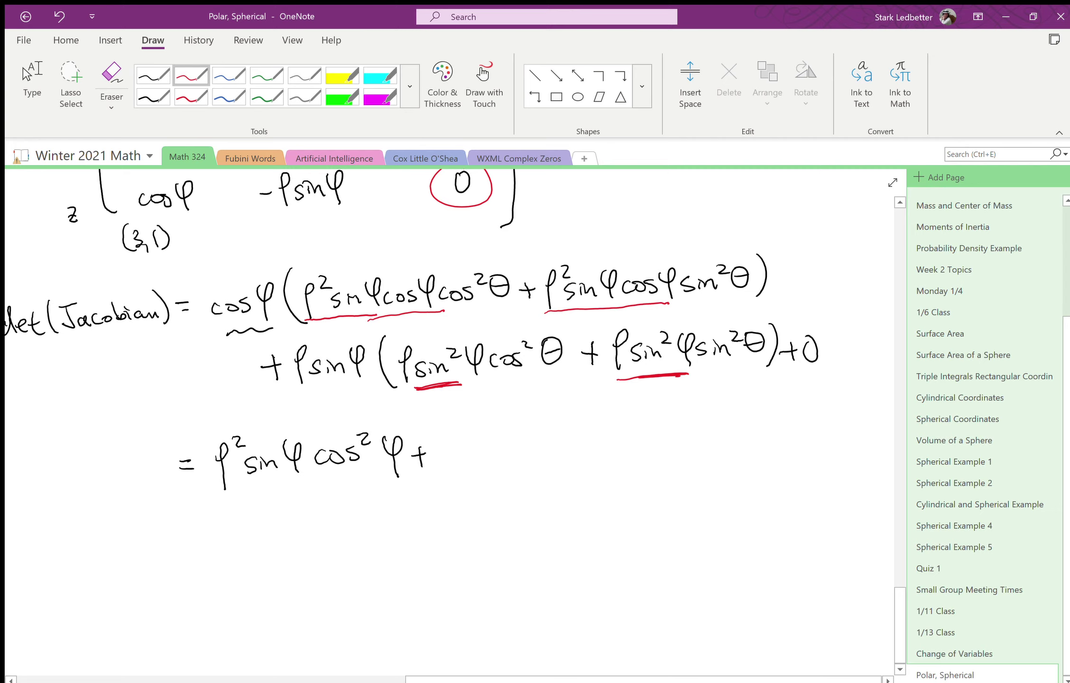
- Underline the ρ sin φ factor in black and complete the simplified line with ρ² sin³ φ
left_click(153, 75)
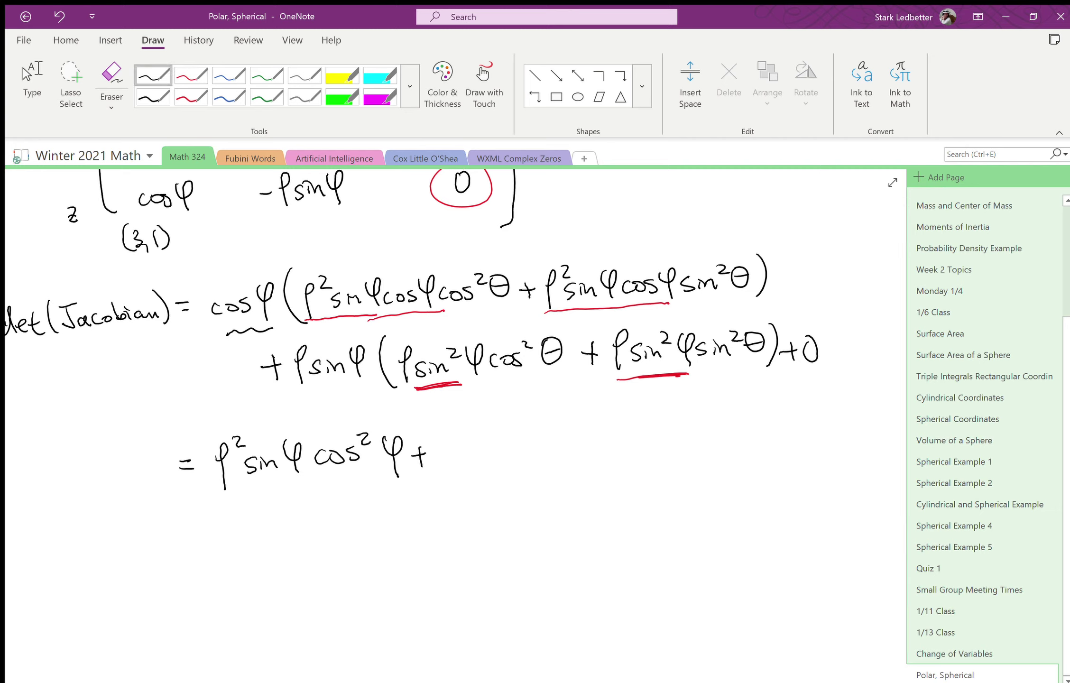
left_click_drag(307, 399, 350, 390)
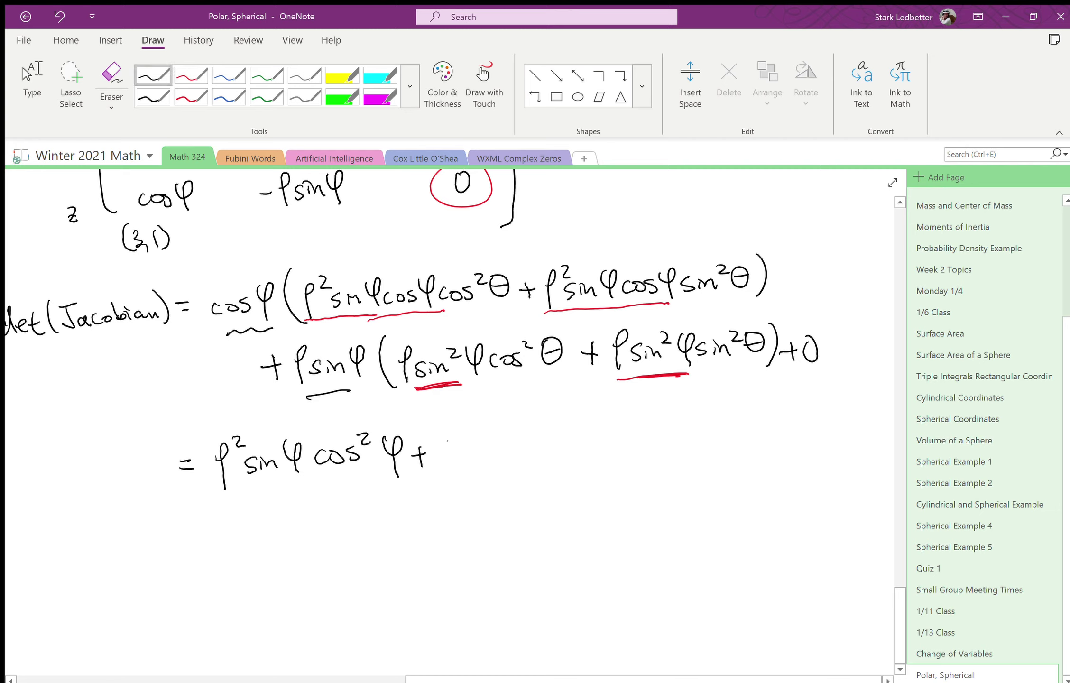
mouse_move(460, 471)
left_mouse_down()
mouse_move(458, 442)
mouse_move(483, 437)
mouse_move(484, 458)
left_mouse_up()
mouse_move(501, 448)
left_mouse_down()
mouse_move(519, 452)
mouse_move(519, 440)
mouse_move(553, 463)
left_mouse_up()
- Write the factored line = ρ² sin φ (cos² φ + sin² φ) below the simplified sum
left_click(32, 85)
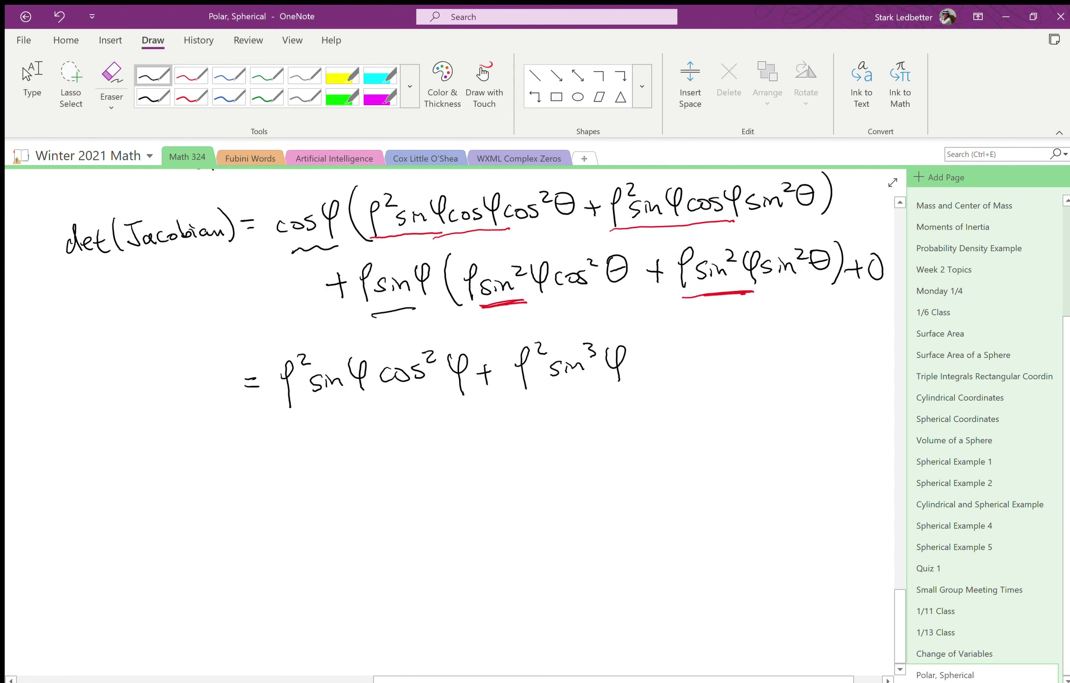
scroll(475, 380, "down", 1)
left_click_drag(247, 438, 264, 436)
left_click_drag(249, 447, 297, 468)
mouse_move(306, 423)
left_mouse_down()
mouse_move(320, 433)
mouse_move(319, 454)
left_mouse_up()
left_click_drag(336, 438, 372, 452)
mouse_move(400, 411)
left_mouse_down()
mouse_move(399, 454)
mouse_move(434, 428)
left_mouse_up()
mouse_move(451, 424)
left_mouse_down()
mouse_move(442, 437)
mouse_move(466, 416)
mouse_move(484, 441)
left_mouse_up()
left_click_drag(491, 426, 525, 432)
mouse_move(539, 421)
left_mouse_down()
mouse_move(541, 431)
mouse_move(582, 412)
left_mouse_up()
left_click_drag(590, 399, 588, 436)
left_click_drag(606, 395, 604, 433)
- Write the final determinant line = ρ² sin φ beneath the factored expression
left_click_drag(258, 503, 274, 504)
left_click_drag(256, 512, 300, 529)
mouse_move(308, 483)
left_mouse_down()
mouse_move(331, 514)
mouse_move(385, 519)
left_mouse_up()
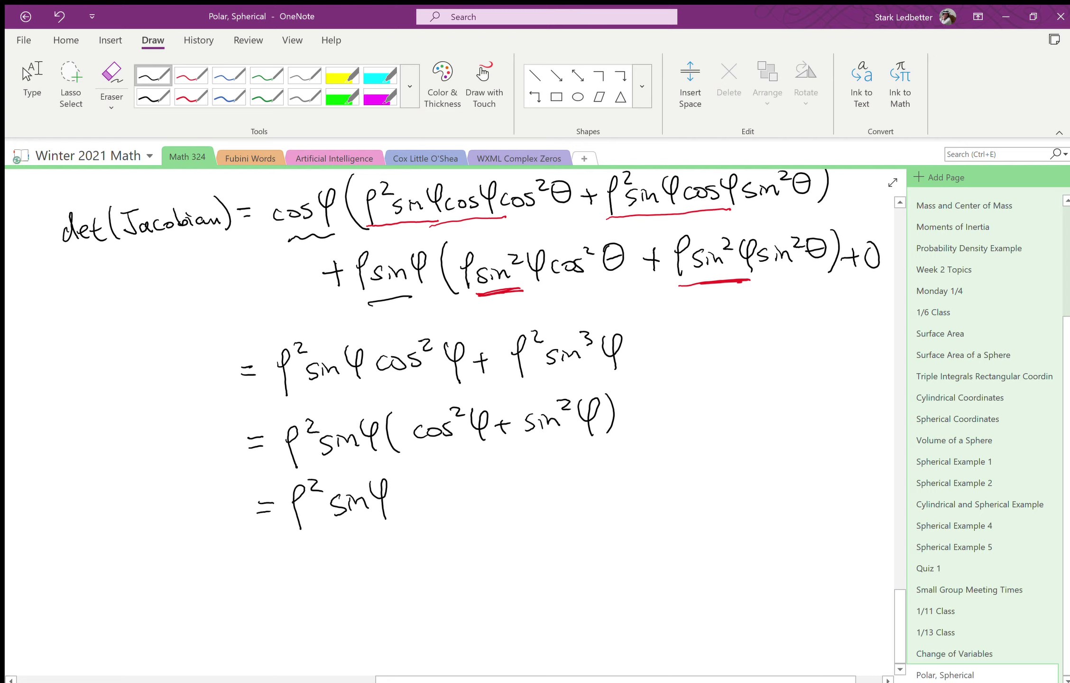
- Below the result, write a triple integral with an empty integrand box followed by dx dy dz and an equals sign
scroll(449, 422, "up", 7)
scroll(450, 422, "left", 6)
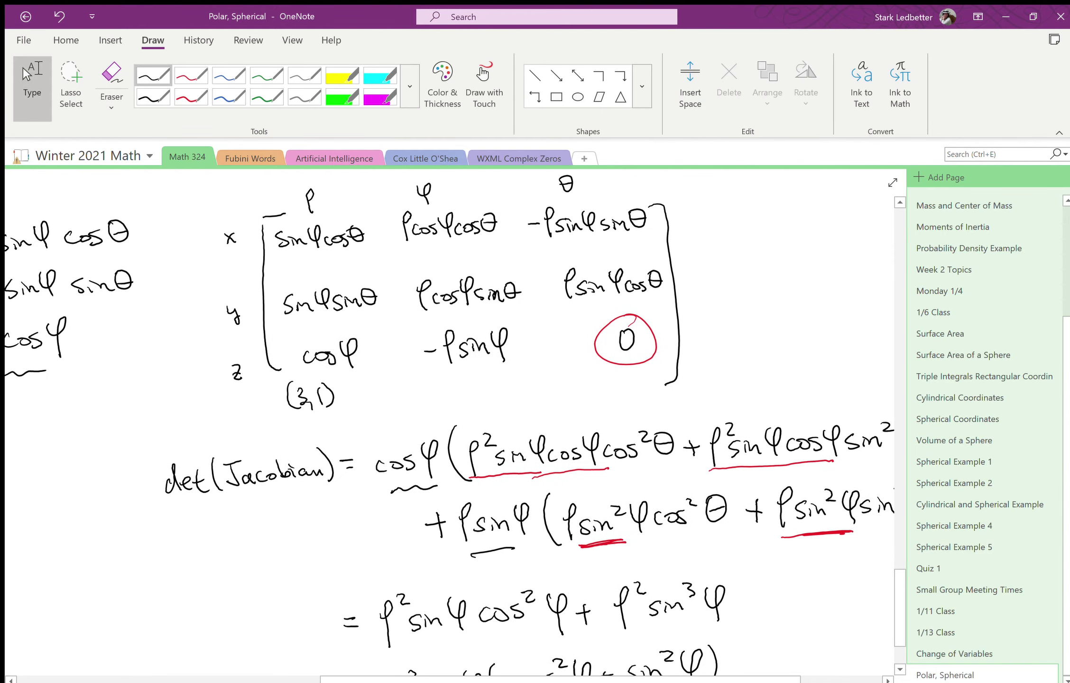
scroll(449, 422, "up", 3)
scroll(450, 423, "right", 8)
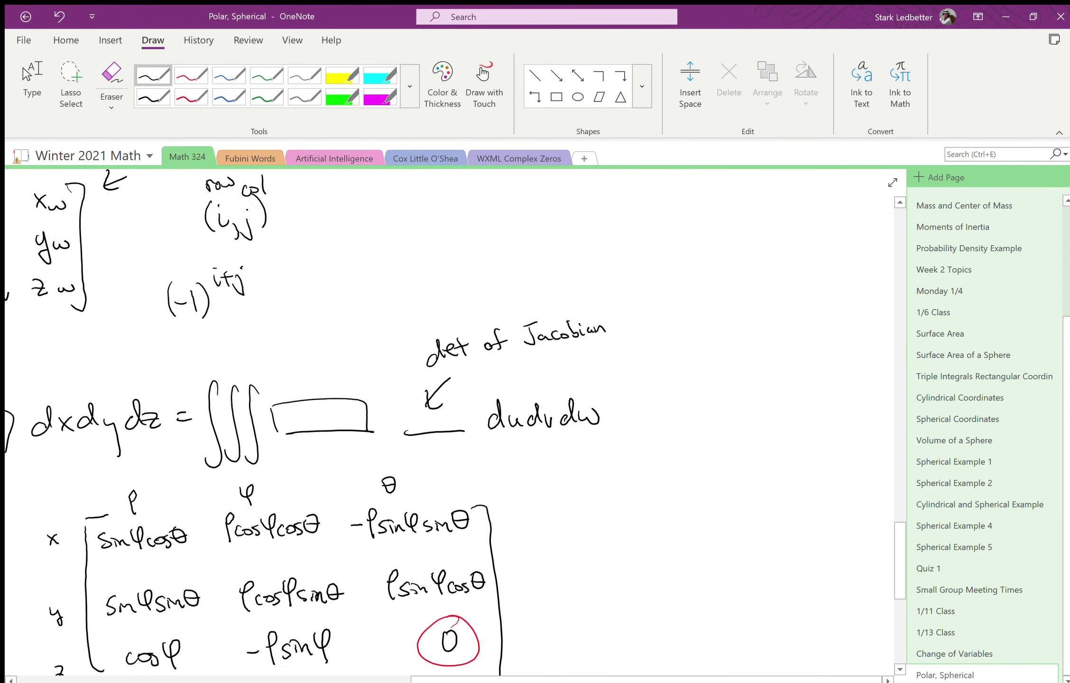
scroll(450, 422, "down", 5)
scroll(449, 422, "left", 8)
scroll(455, 422, "down", 10)
scroll(455, 422, "right", 3)
left_click_drag(212, 426, 200, 477)
mouse_move(229, 422)
left_mouse_down()
mouse_move(218, 478)
mouse_move(236, 476)
left_mouse_up()
mouse_move(278, 440)
left_mouse_down()
mouse_move(283, 463)
mouse_move(345, 456)
left_mouse_up()
left_click_drag(279, 467, 395, 453)
mouse_move(397, 442)
left_mouse_down()
mouse_move(409, 453)
mouse_move(397, 453)
mouse_move(431, 451)
left_mouse_up()
left_click_drag(436, 435, 441, 472)
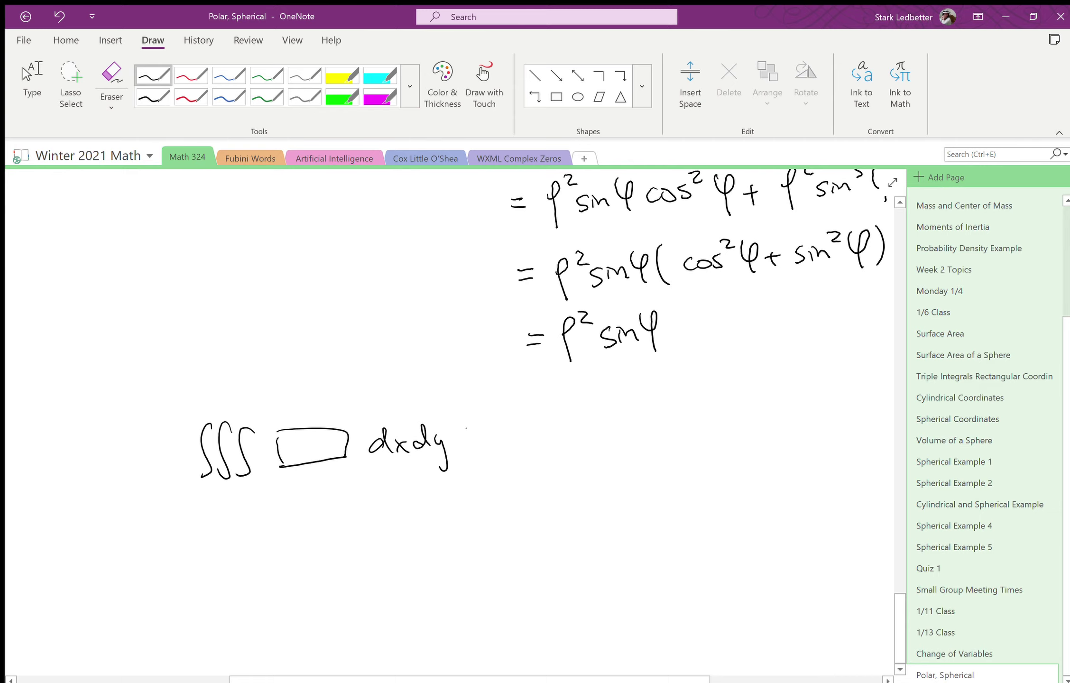
mouse_move(462, 433)
left_mouse_down()
mouse_move(466, 445)
mouse_move(485, 442)
left_mouse_up()
left_click_drag(496, 432, 508, 437)
- Write the matching triple integral with an empty box, a blank line for the factor, and dρ dφ dθ
mouse_move(552, 401)
left_mouse_down()
mouse_move(542, 468)
mouse_move(553, 465)
left_mouse_up()
mouse_move(589, 402)
left_mouse_down()
mouse_move(568, 467)
mouse_move(611, 444)
mouse_move(683, 444)
left_mouse_up()
left_click_drag(627, 445, 683, 443)
left_click(32, 87)
scroll(450, 423, "right", 4)
left_click_drag(525, 437, 651, 427)
left_click_drag(668, 414, 695, 432)
left_click_drag(725, 418, 727, 427)
mouse_move(742, 398)
left_mouse_down()
mouse_move(740, 422)
mouse_move(753, 409)
left_mouse_up()
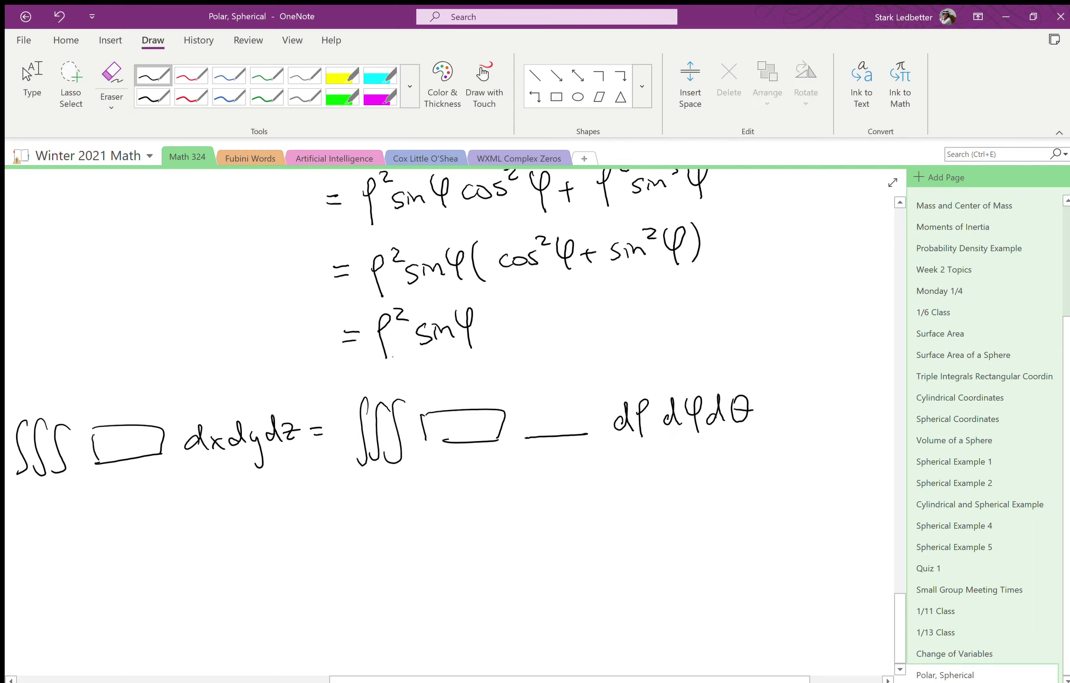
- Circle the determinant result ρ² sin φ and write ρ² sin φ on the blank line before dρ dφ dθ
left_click_drag(422, 365, 446, 366)
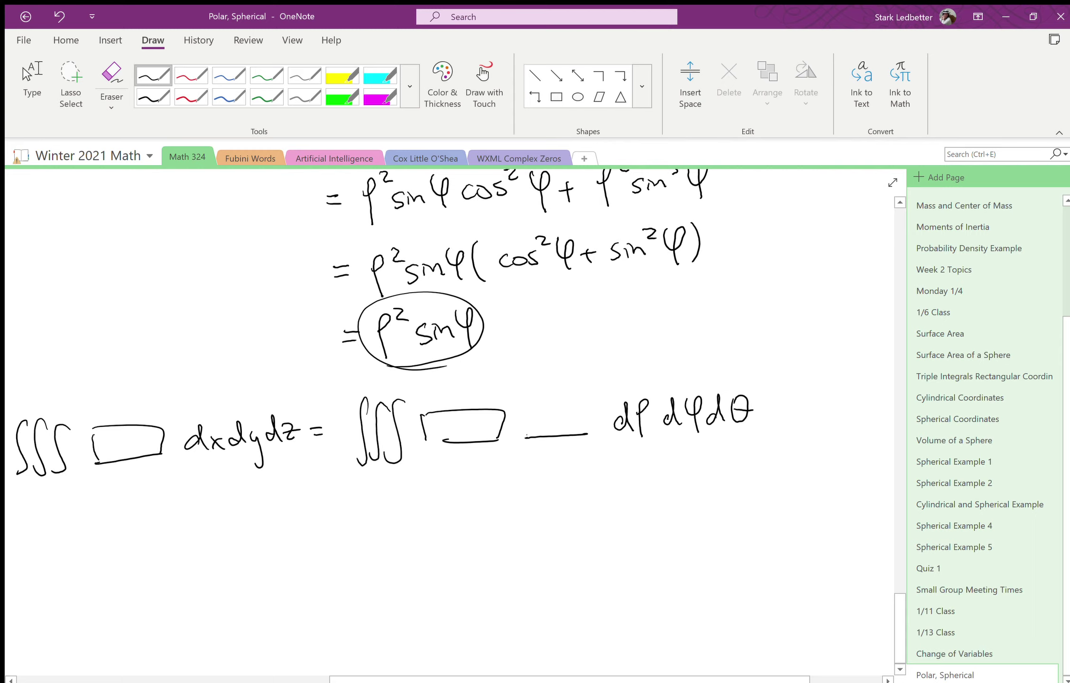
mouse_move(526, 437)
left_mouse_down()
mouse_move(535, 411)
mouse_move(551, 412)
mouse_move(550, 431)
mouse_move(579, 422)
mouse_move(593, 438)
left_mouse_up()
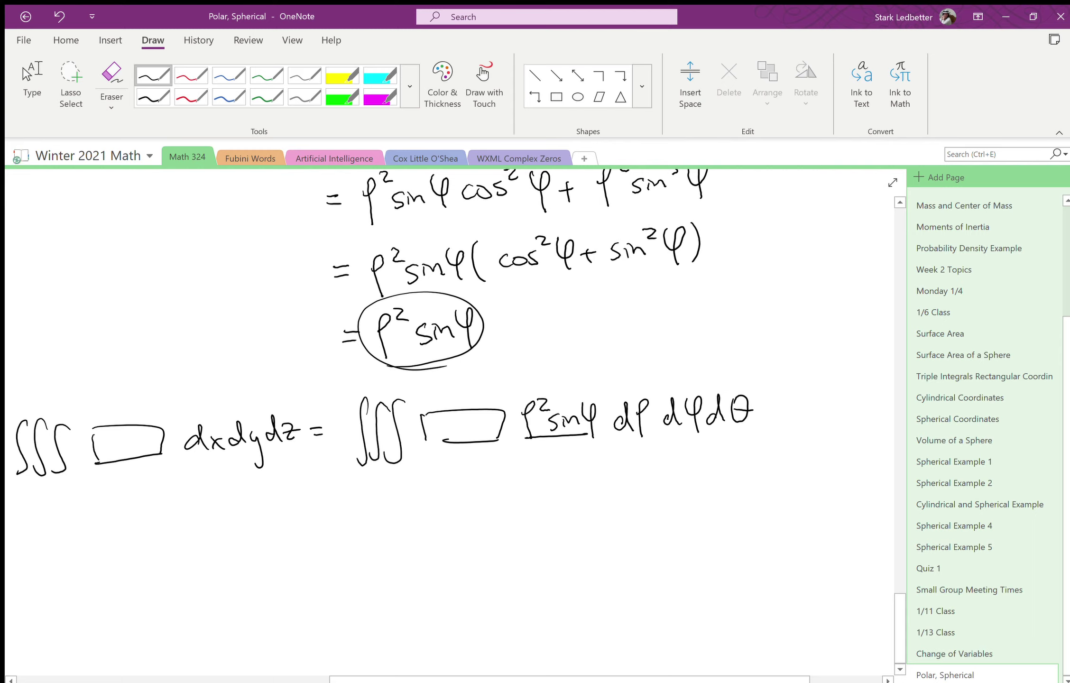